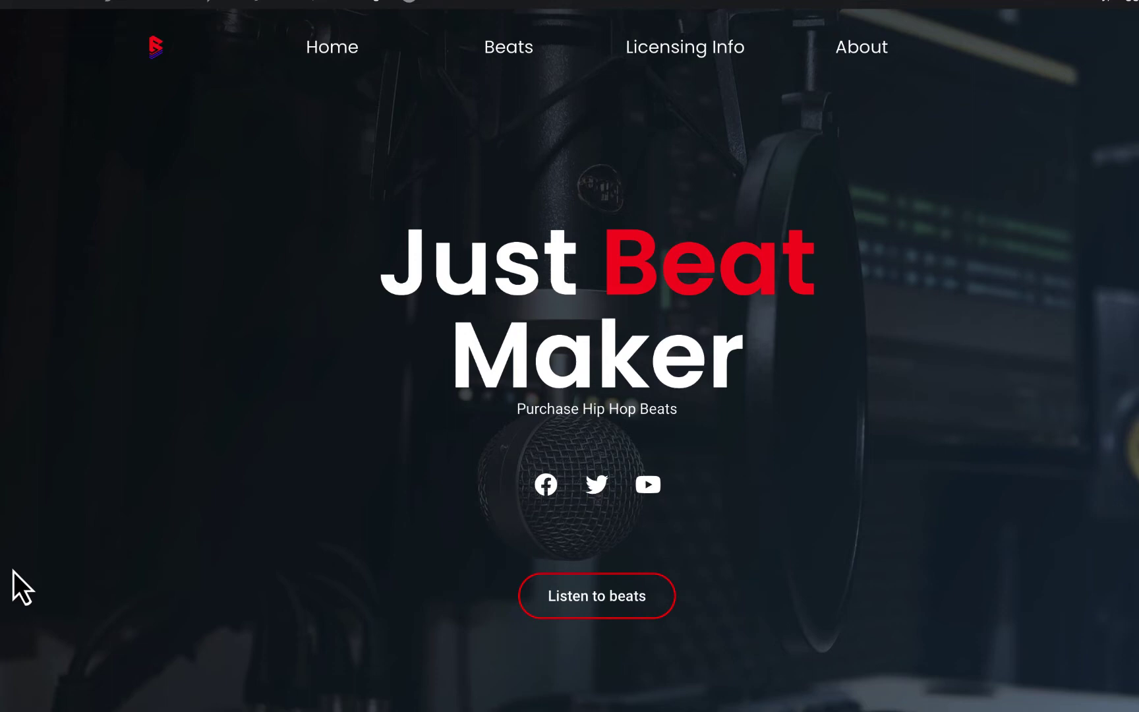
# Scroll down the Just Beat Maker demo page to its Licensing plans.
pyautogui.scroll(-2, 13, 571)
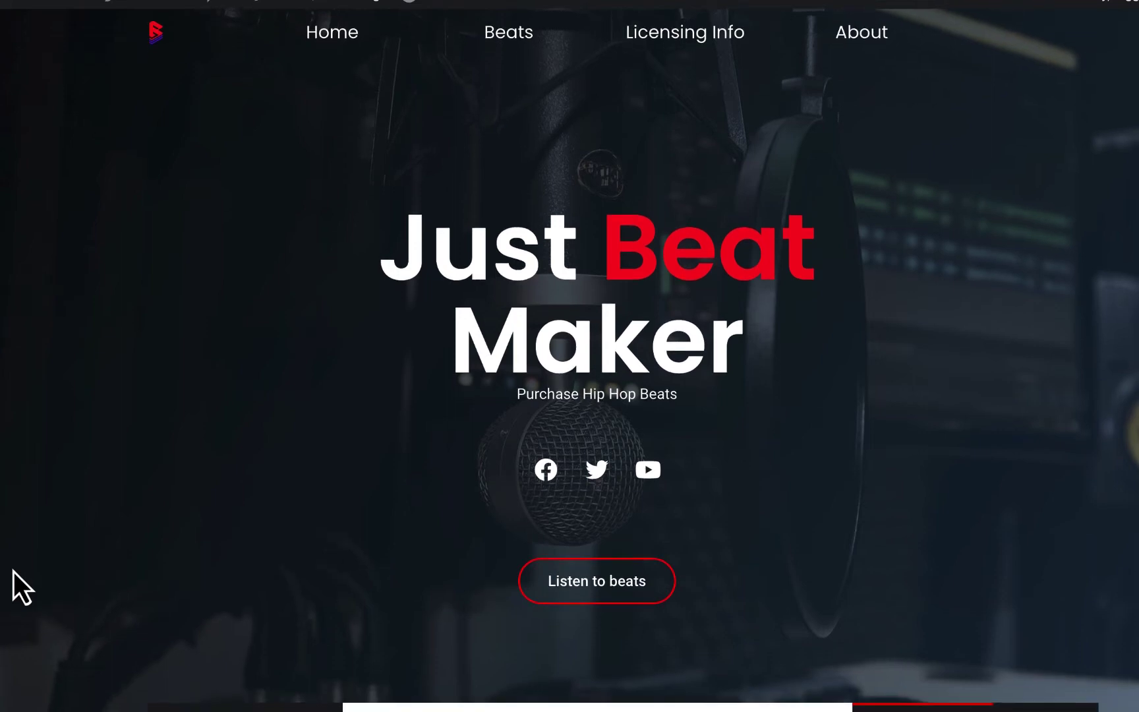
pyautogui.scroll(-3, 13, 571)
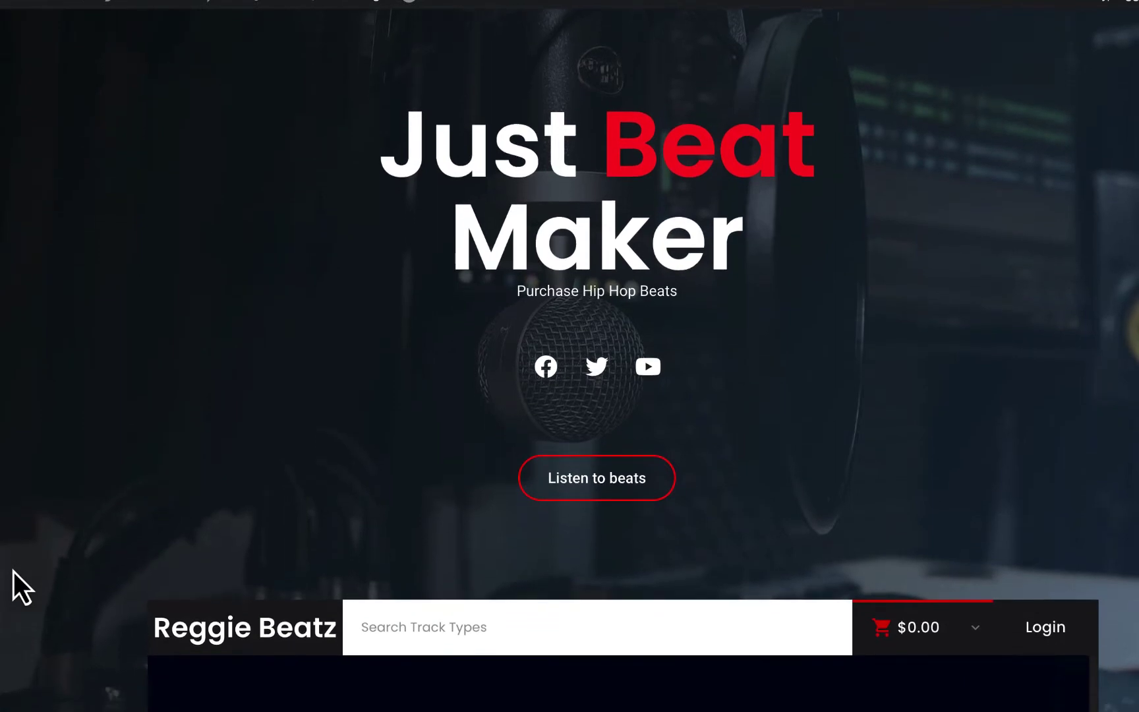
pyautogui.scroll(-3, 13, 571)
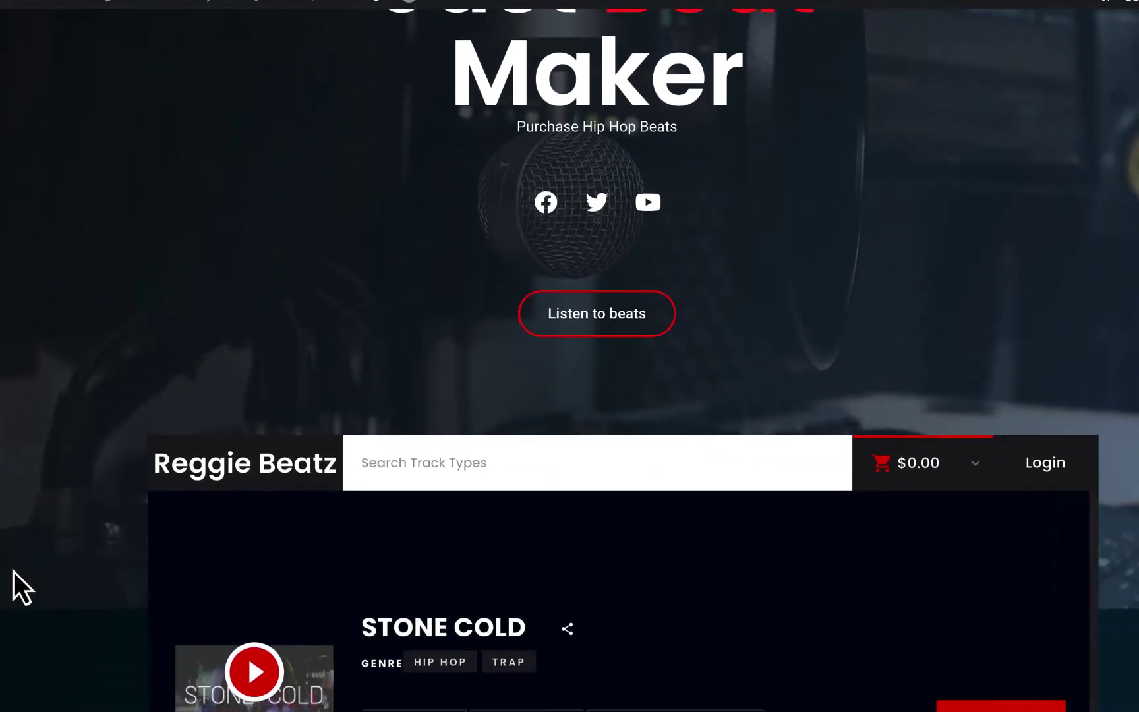
pyautogui.scroll(-3, 13, 572)
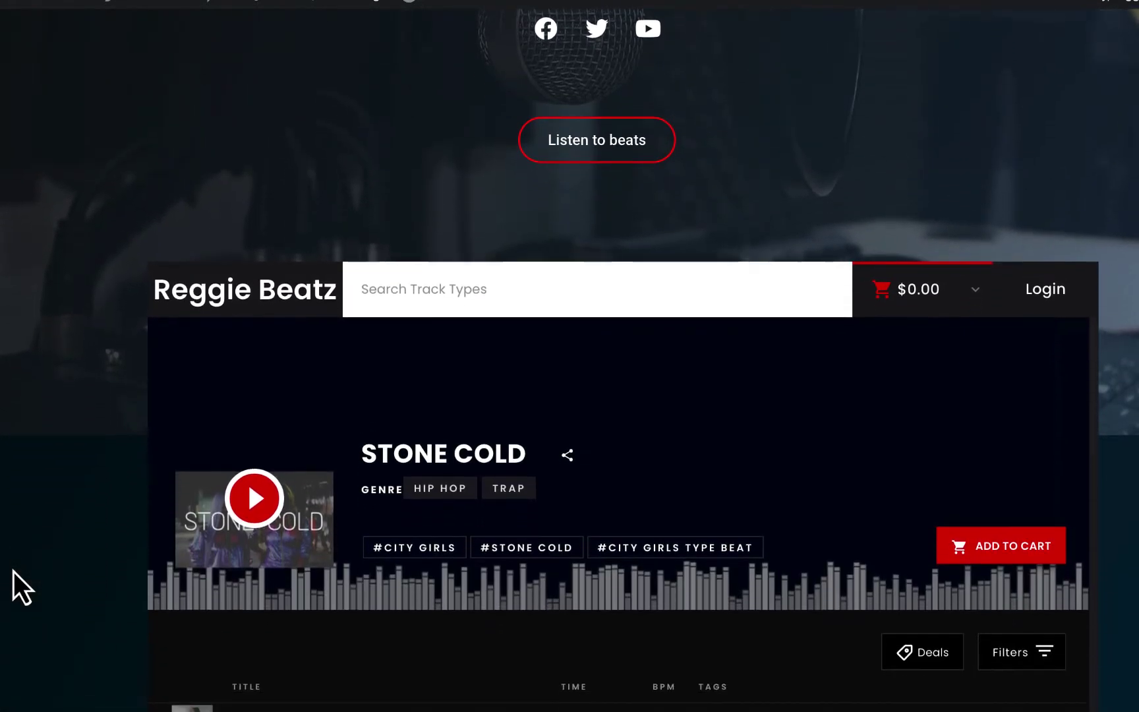
pyautogui.scroll(-2, 13, 572)
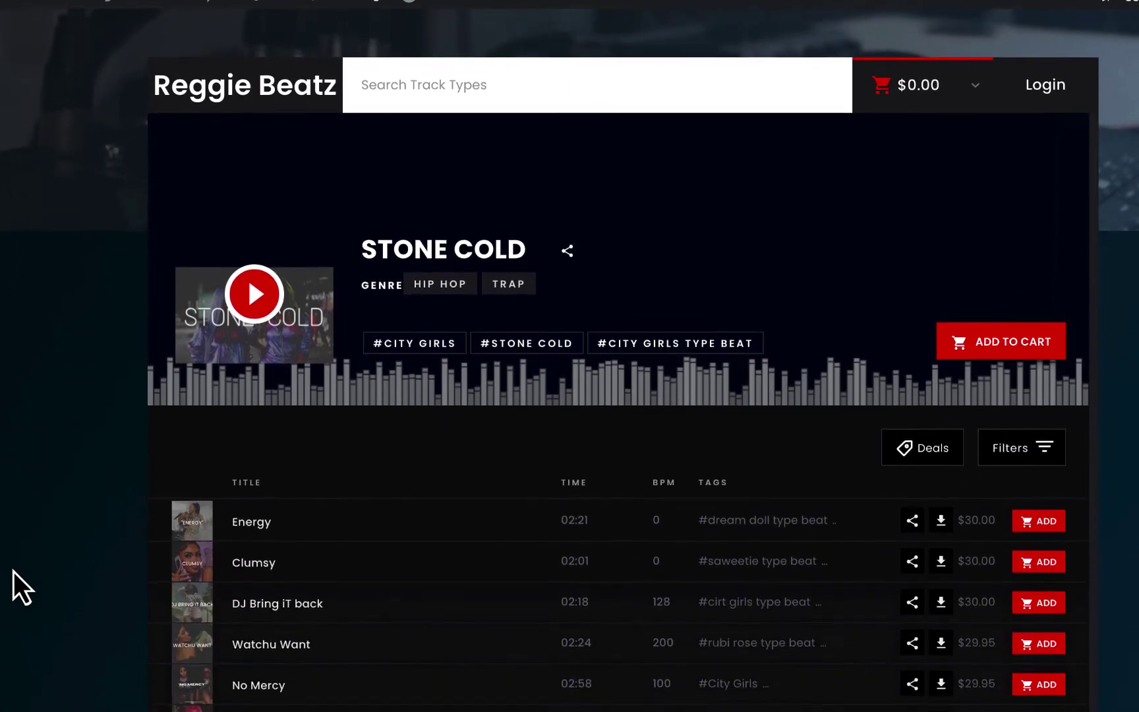
pyautogui.scroll(-3, 13, 571)
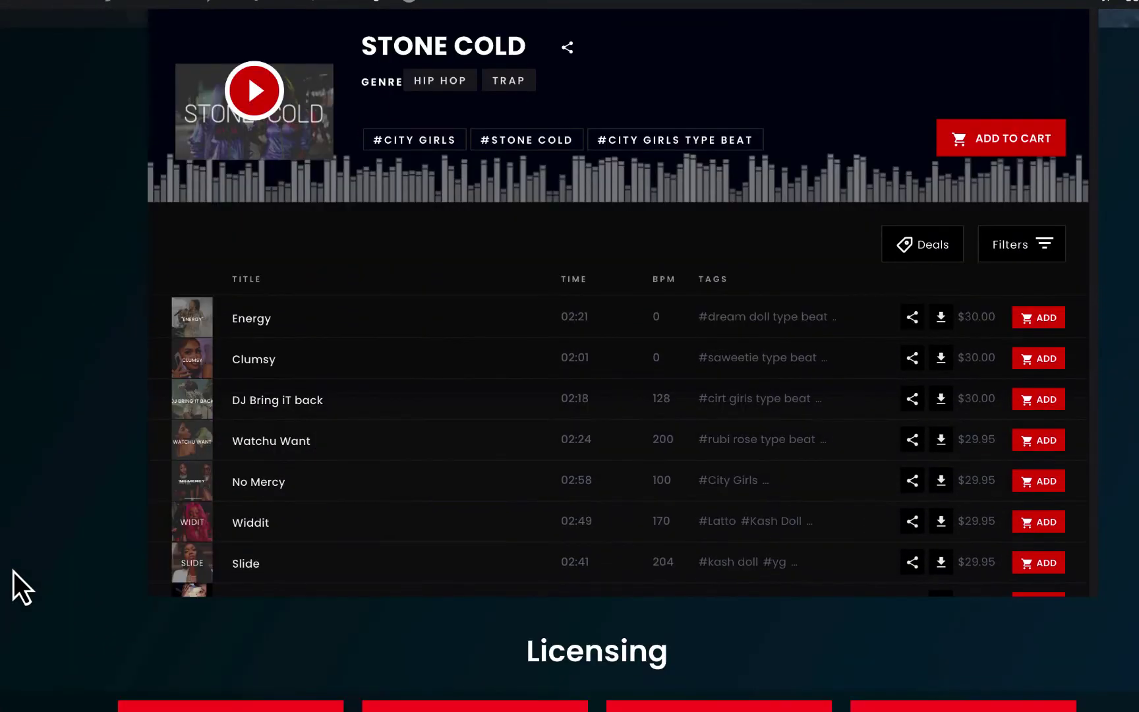
pyautogui.scroll(-1, 13, 571)
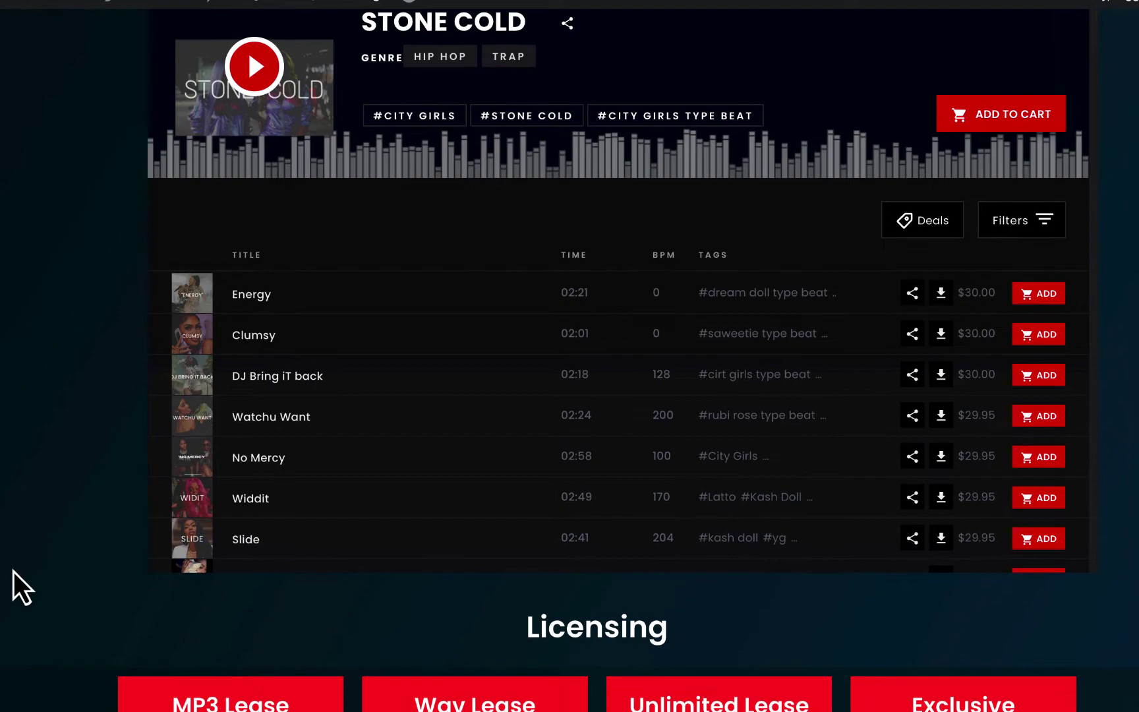
pyautogui.scroll(-3, 13, 572)
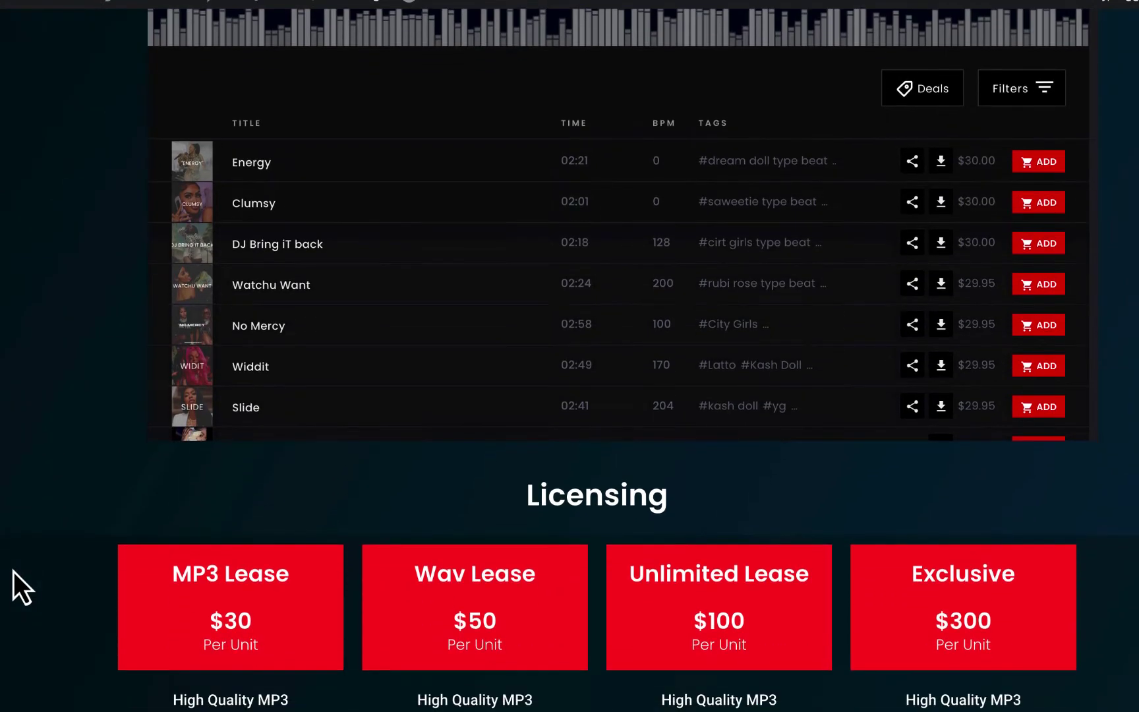
pyautogui.scroll(-3, 13, 571)
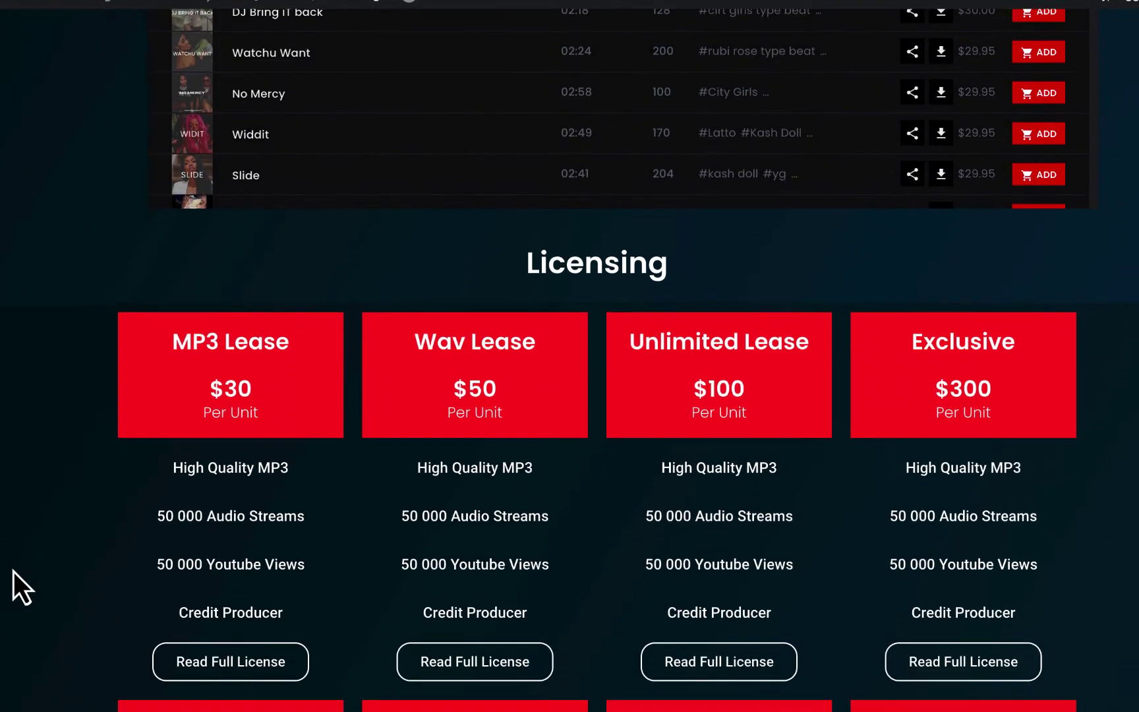
pyautogui.scroll(20, 13, 571)
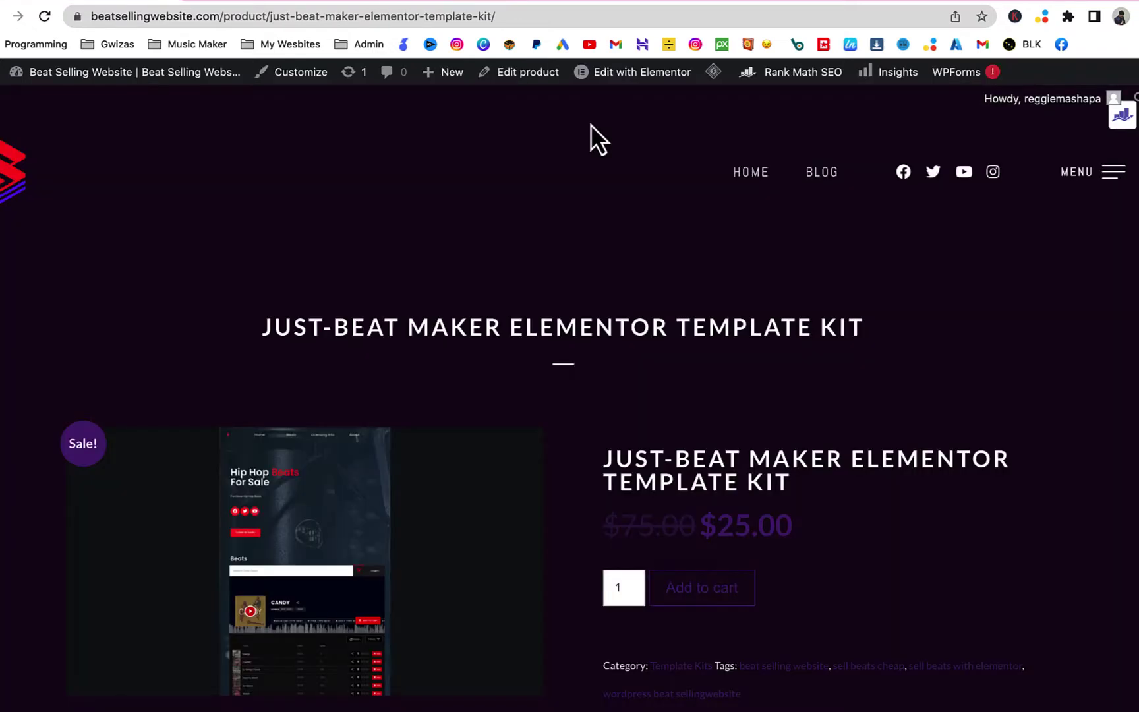
# Scroll the kit product page and look over the live Just Beat Maker demo.
pyautogui.scroll(-1, 591, 124)
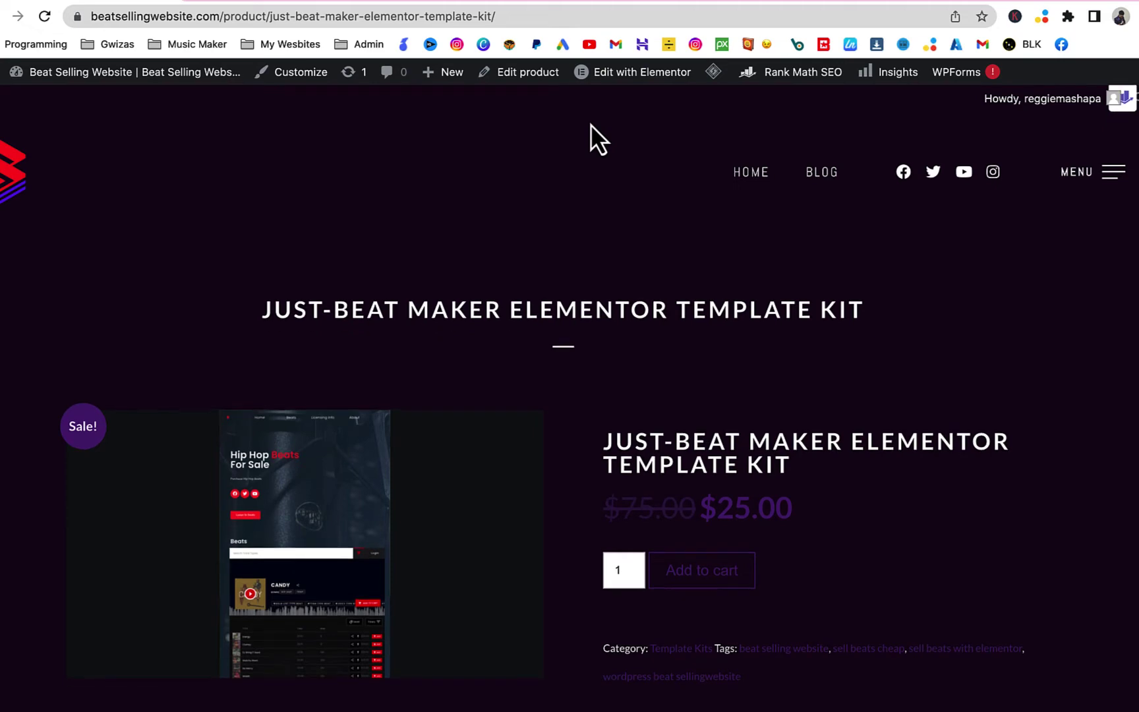
pyautogui.scroll(-5, 591, 124)
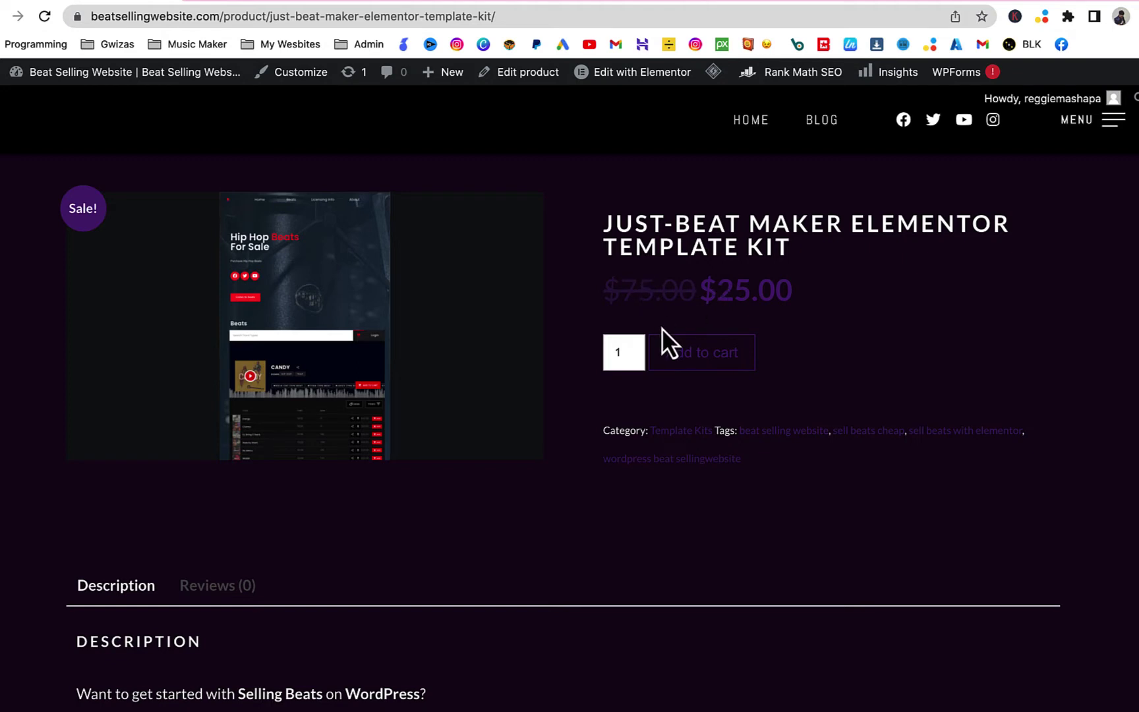
pyautogui.click(294, 4)
pyautogui.scroll(-3, 300, 315)
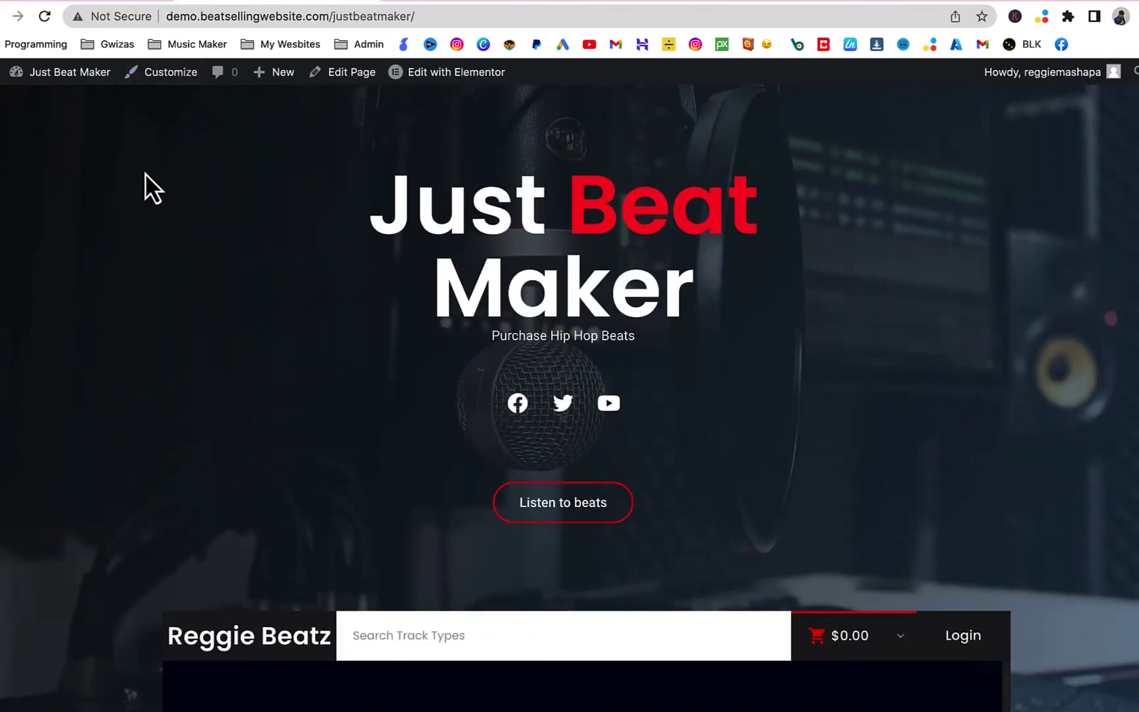
# Add the Just-Beat Maker kit to the cart at $25.00, then go to the test site's dashboard.
pyautogui.click(114, 2)
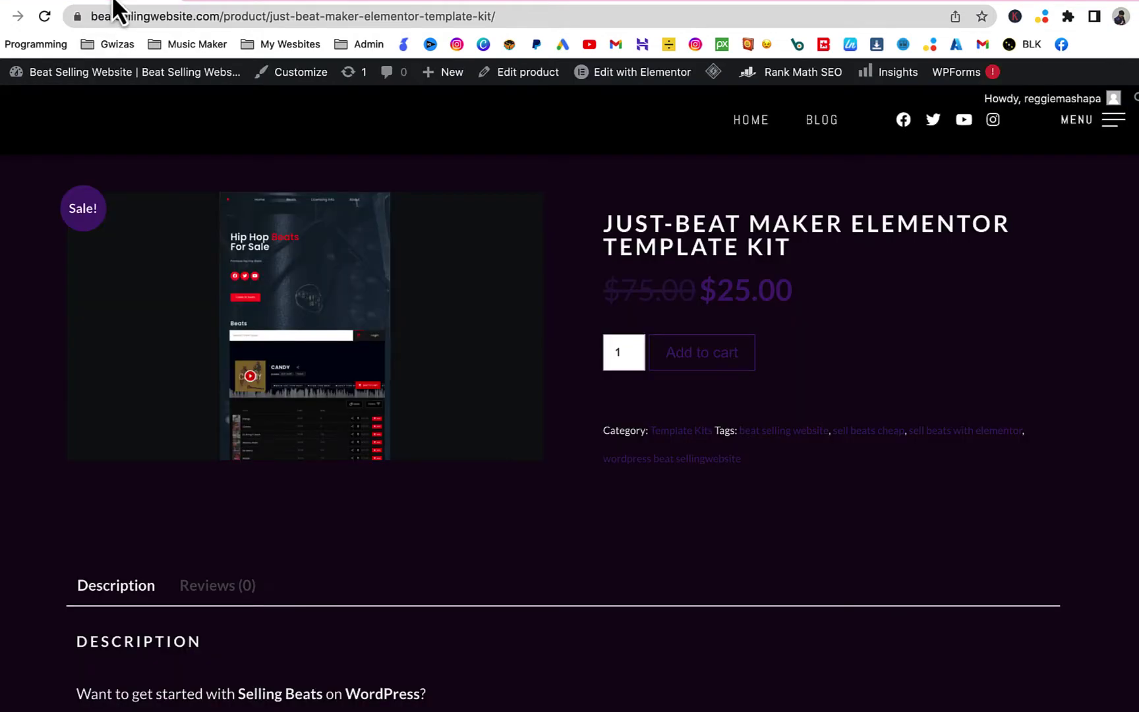
pyautogui.click(709, 366)
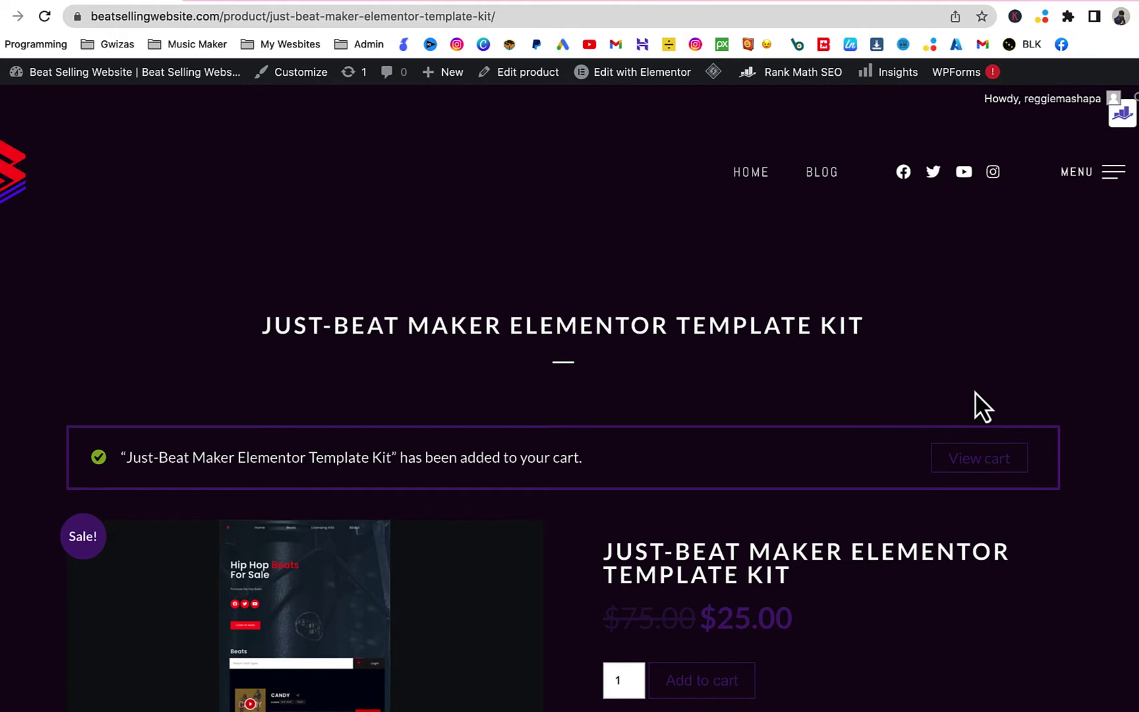
pyautogui.click(968, 455)
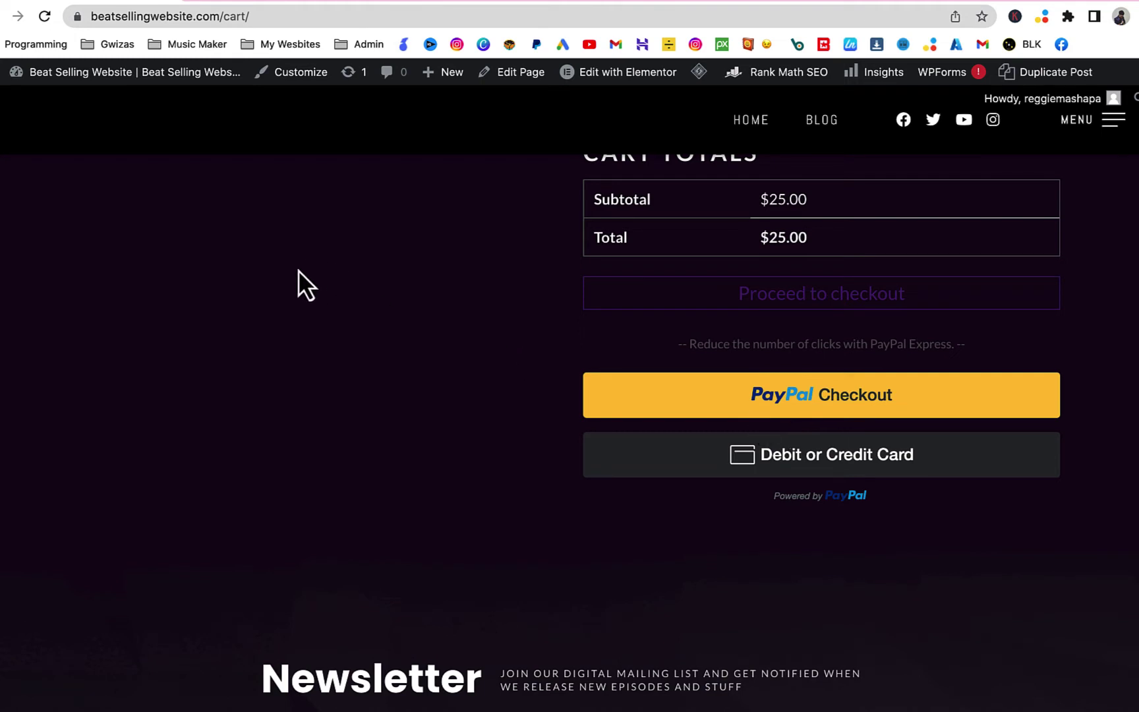
pyautogui.click(302, 3)
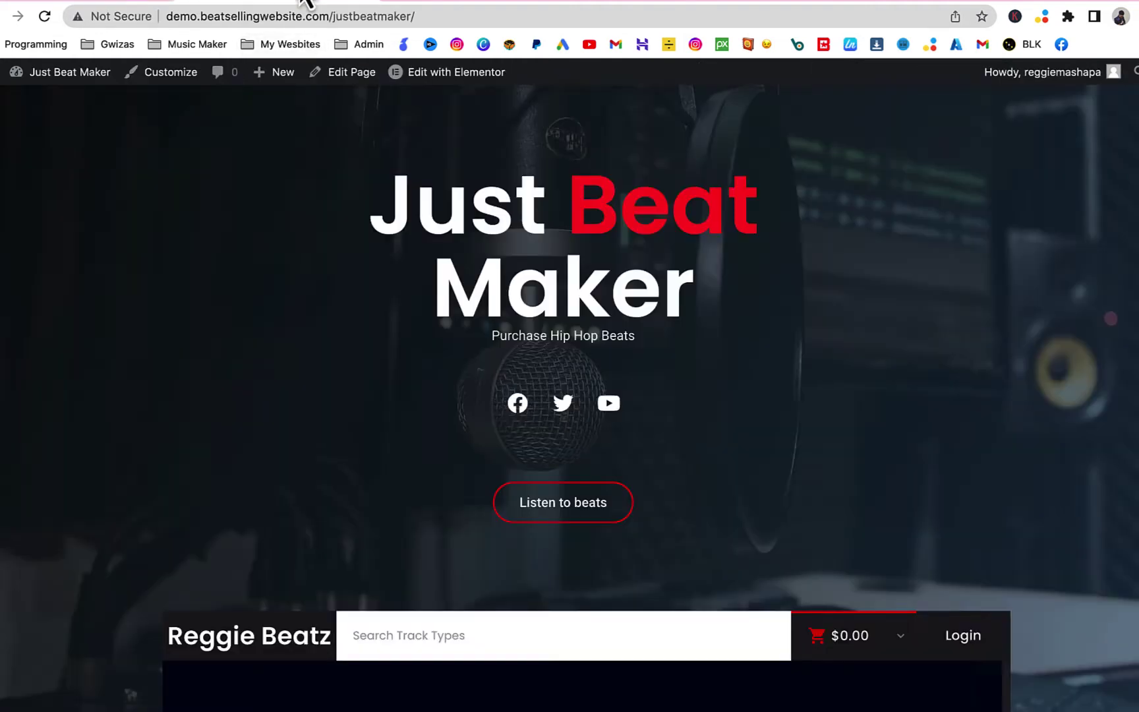
pyautogui.click(441, 4)
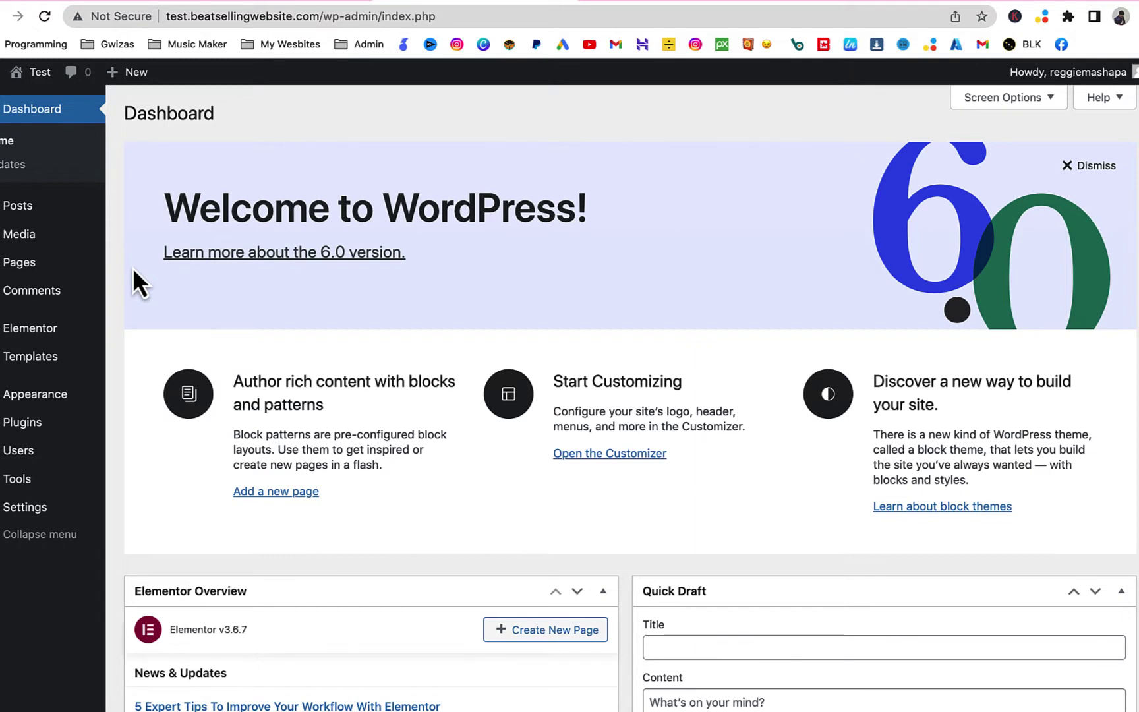
# Install and activate Hello Elementor from Appearance > Themes > Add New, then go back to the Dashboard.
pyautogui.moveTo(11, 405)
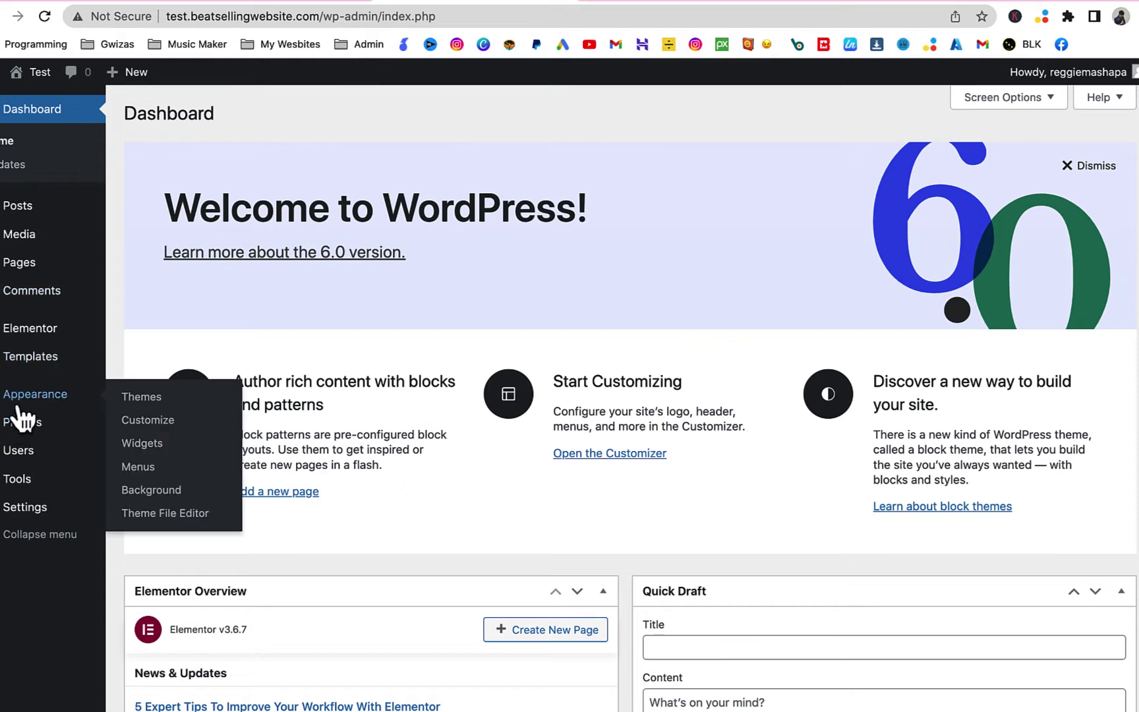
pyautogui.click(144, 399)
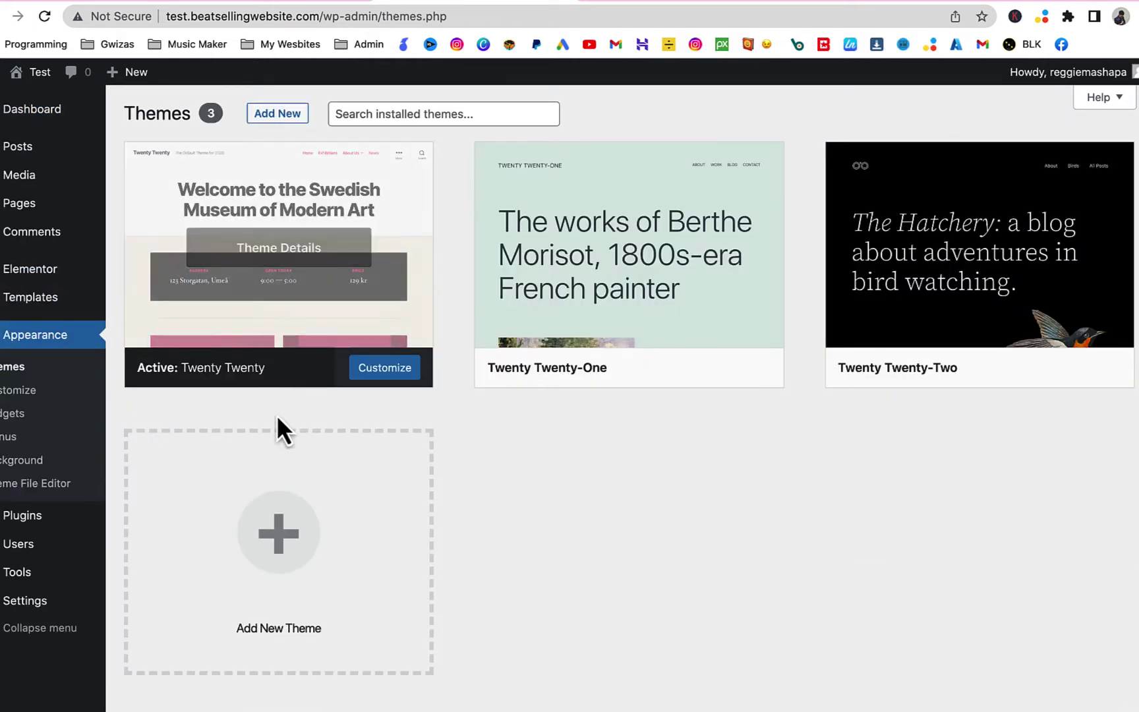
pyautogui.click(298, 511)
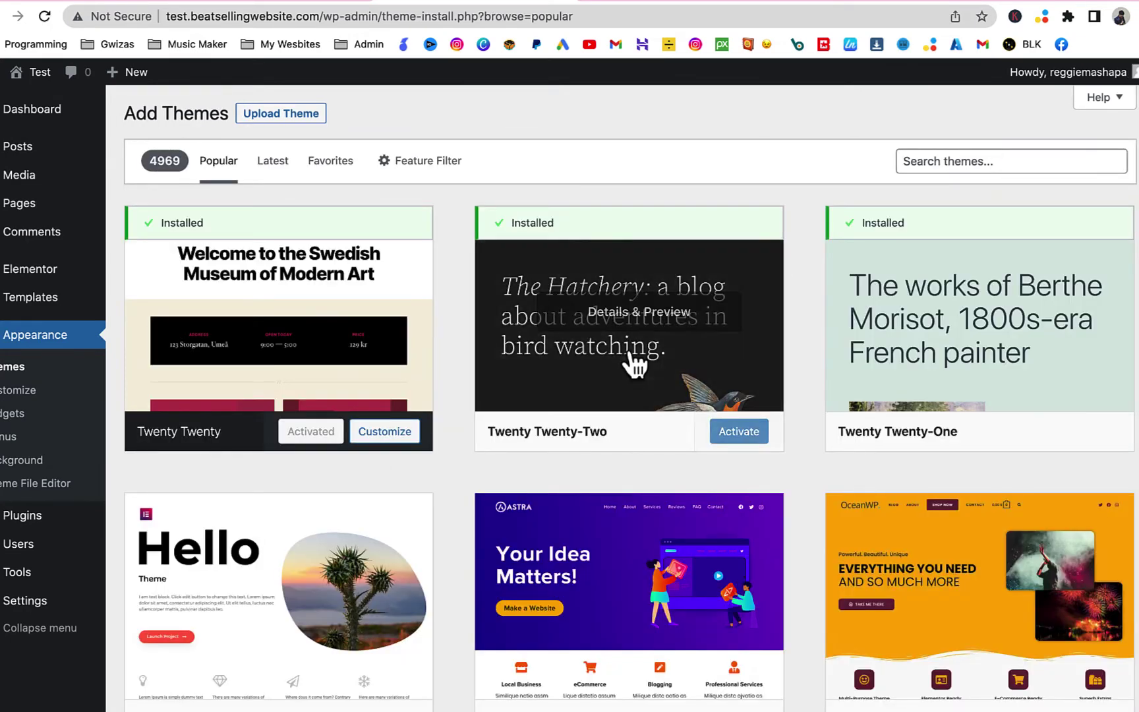
pyautogui.scroll(-3, 503, 491)
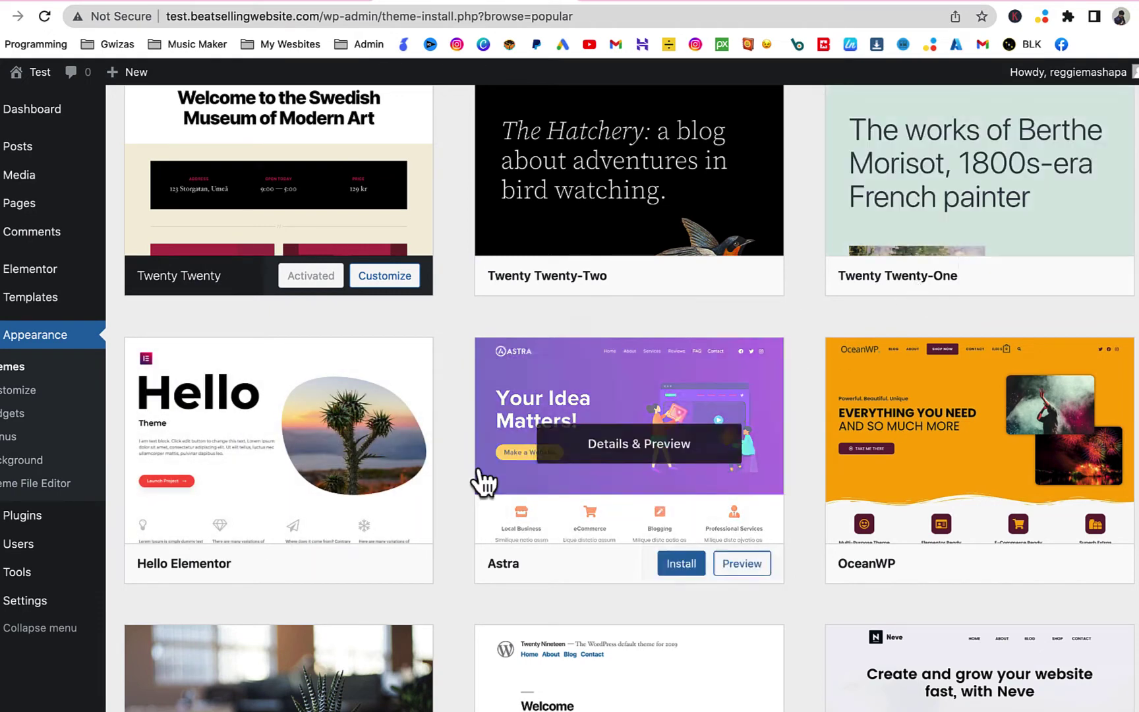
pyautogui.click(322, 569)
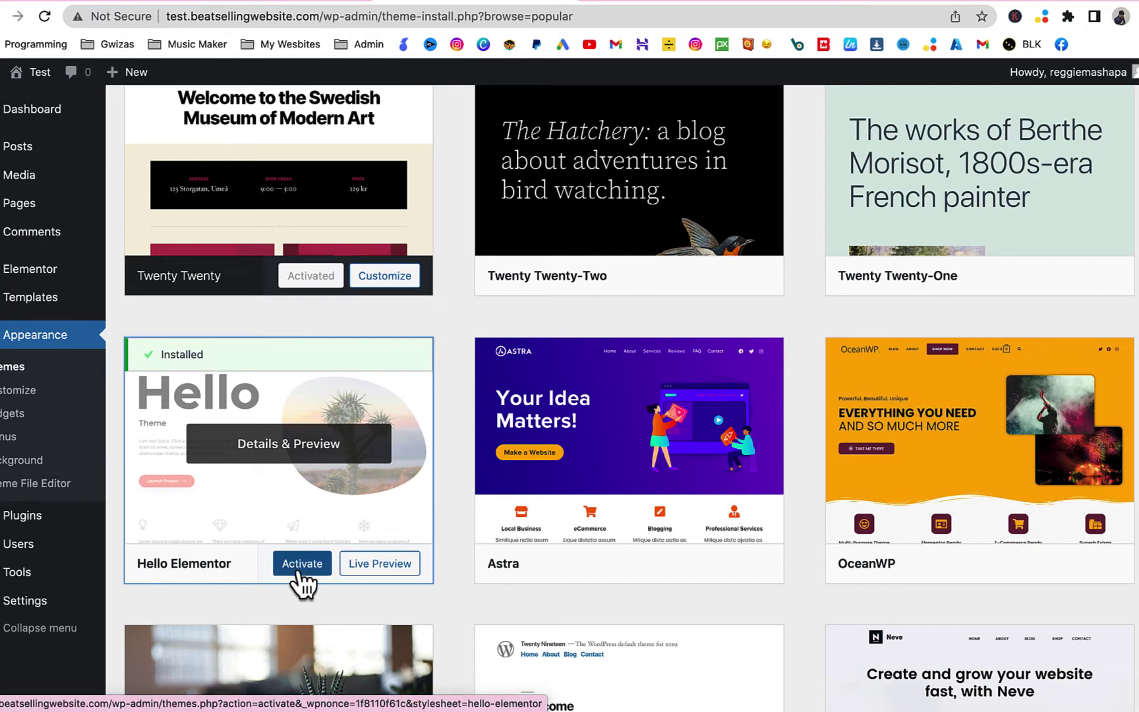
pyautogui.click(302, 564)
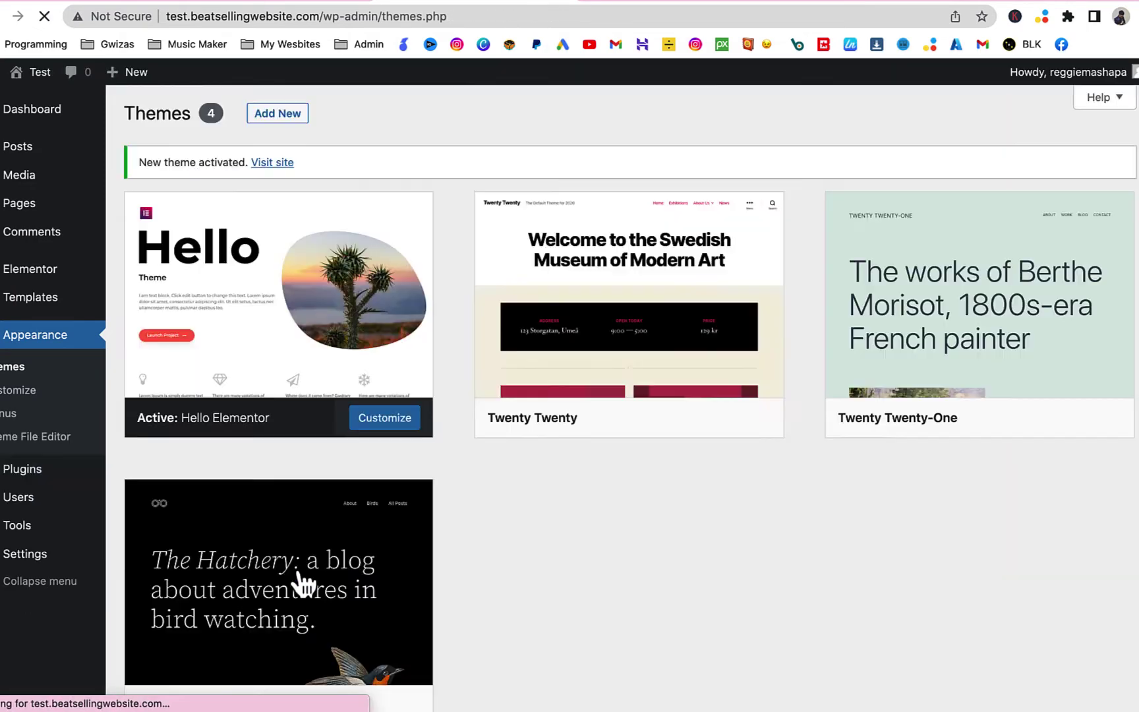
pyautogui.moveTo(323, 368)
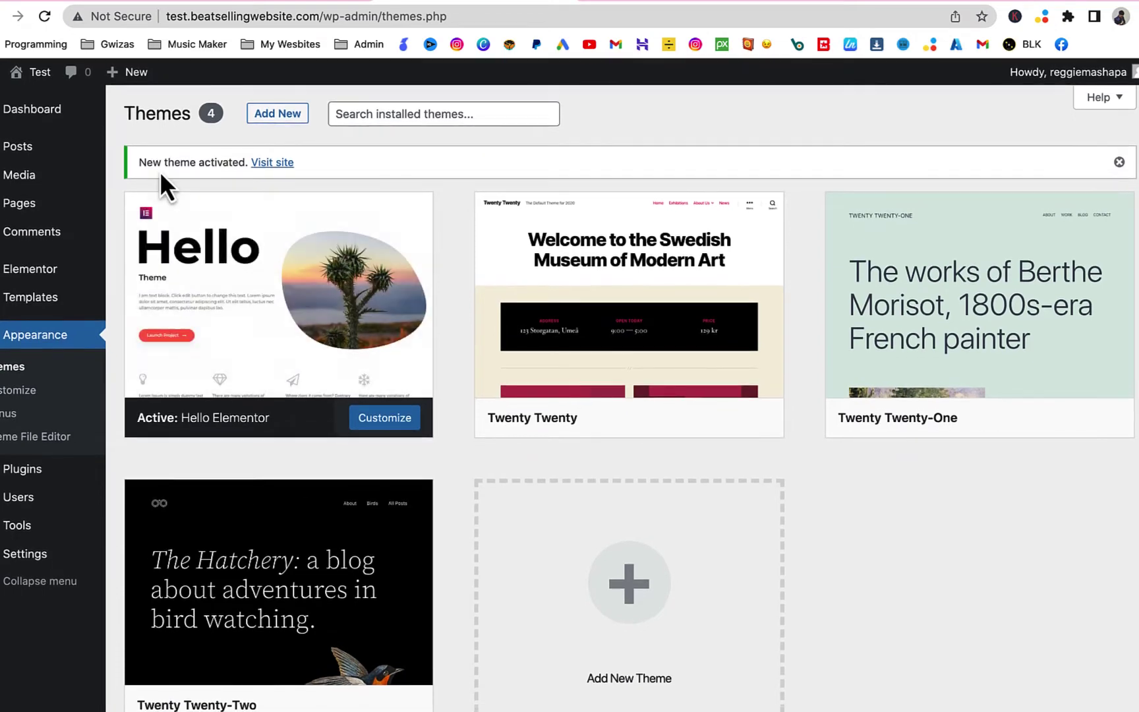
pyautogui.click(59, 112)
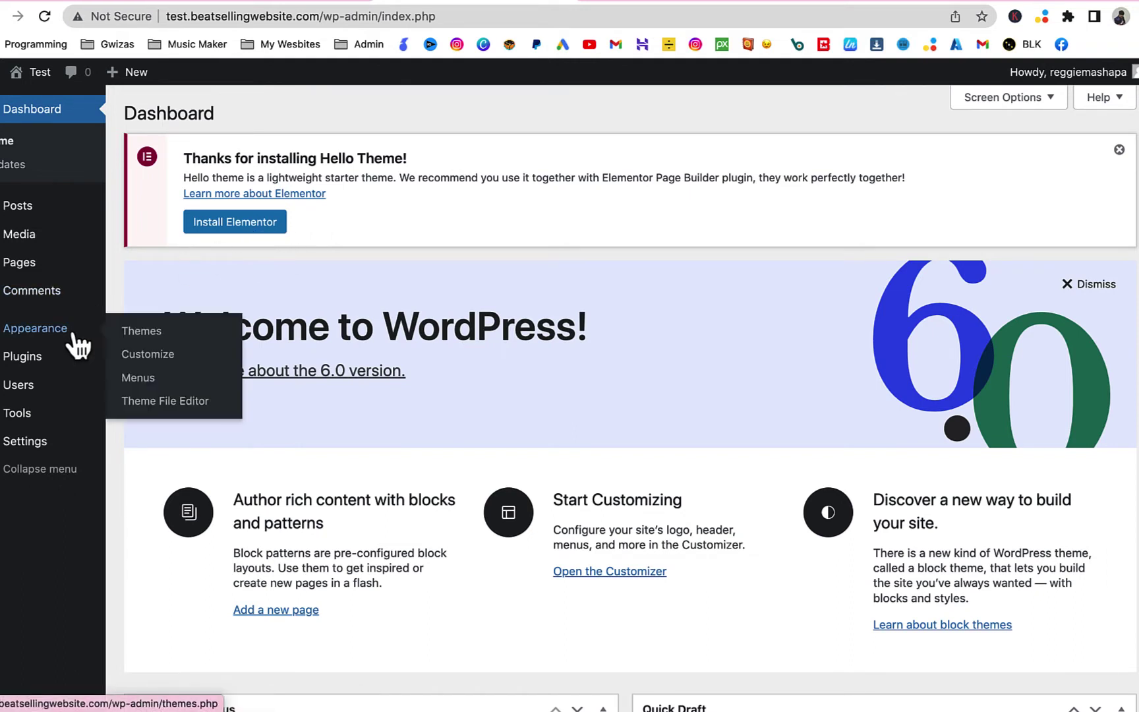
# Install and activate Elementor 3.6.7 from the Hello theme notice, then go back to the Dashboard.
pyautogui.moveTo(33, 357)
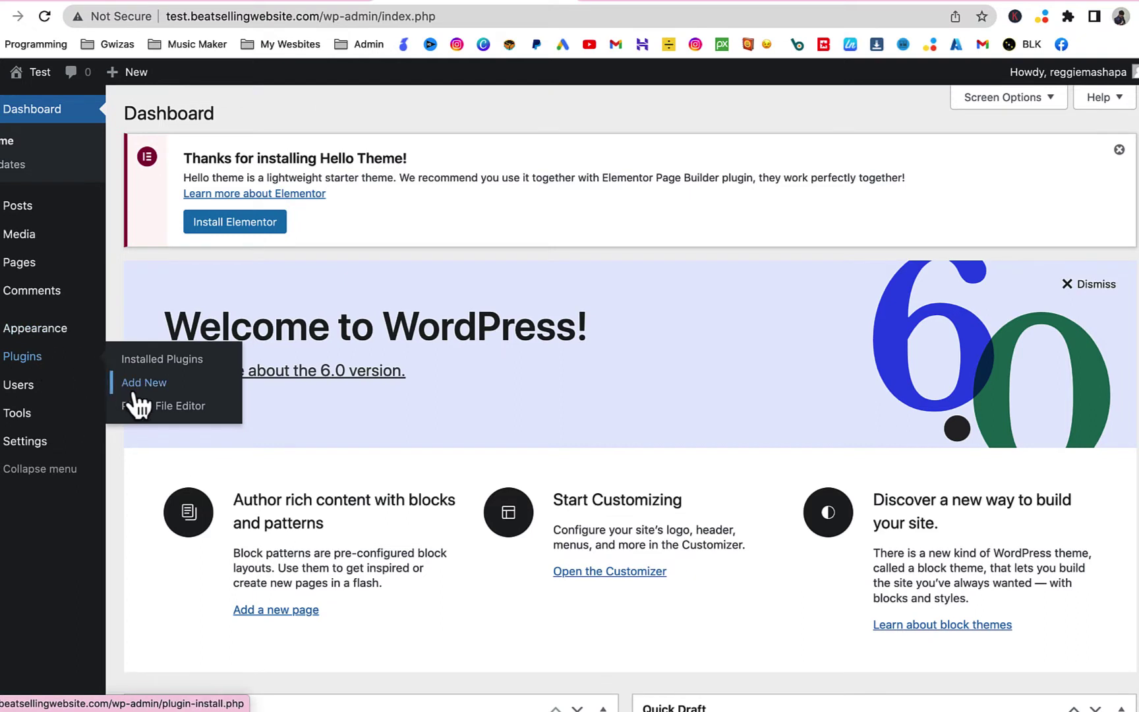
pyautogui.click(259, 232)
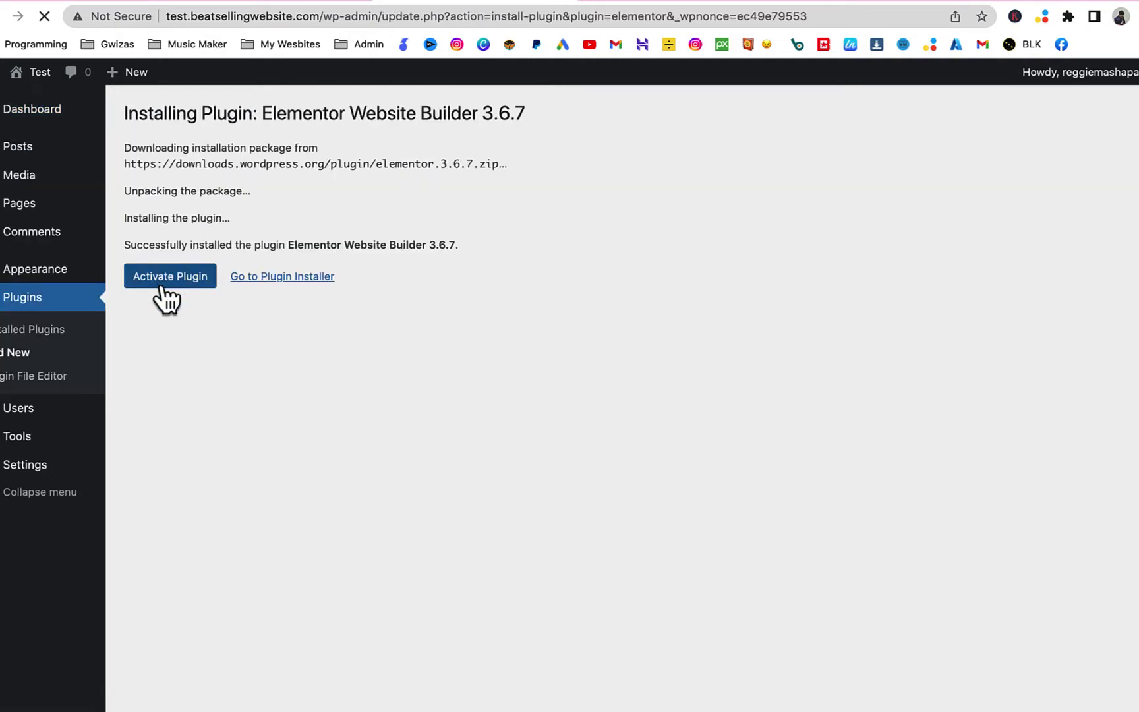
pyautogui.click(177, 279)
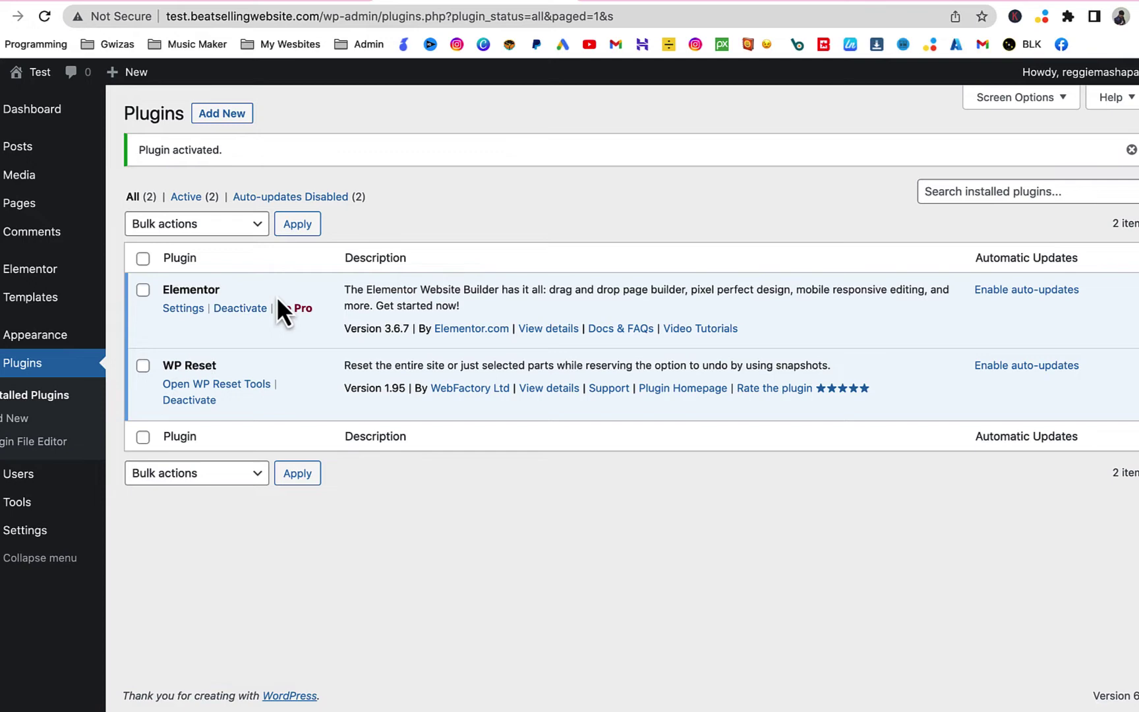
pyautogui.click(57, 127)
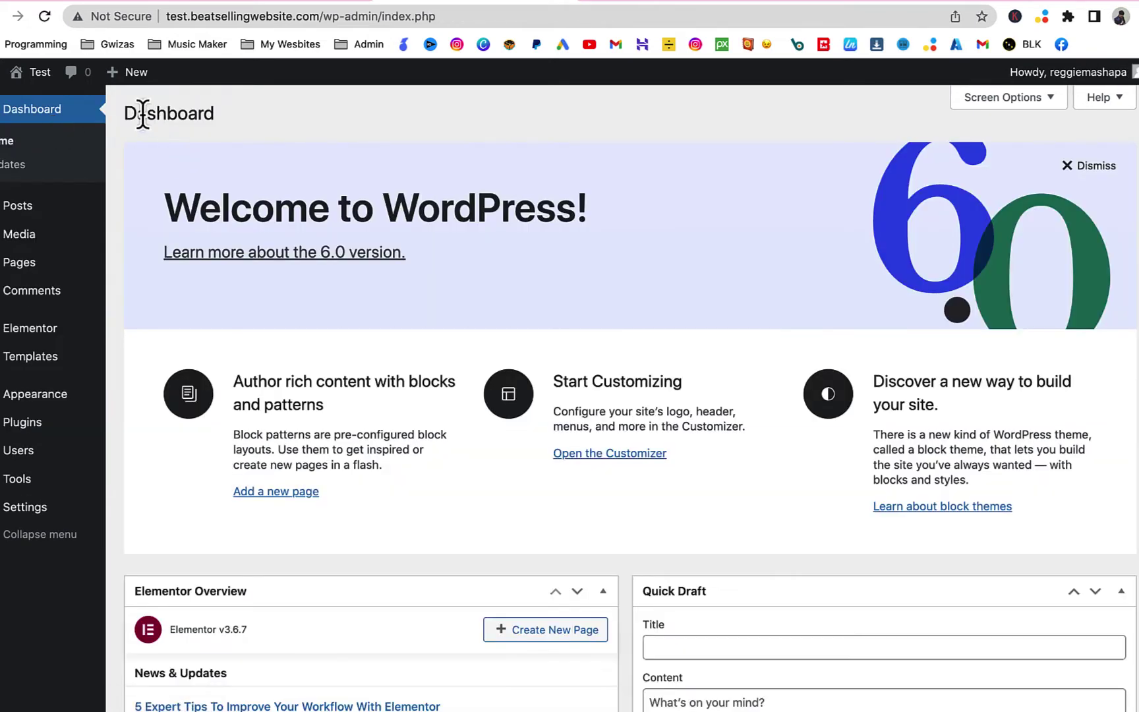
# Go to Elementor > Tools and open the live site in a new tab.
pyautogui.moveTo(21, 330)
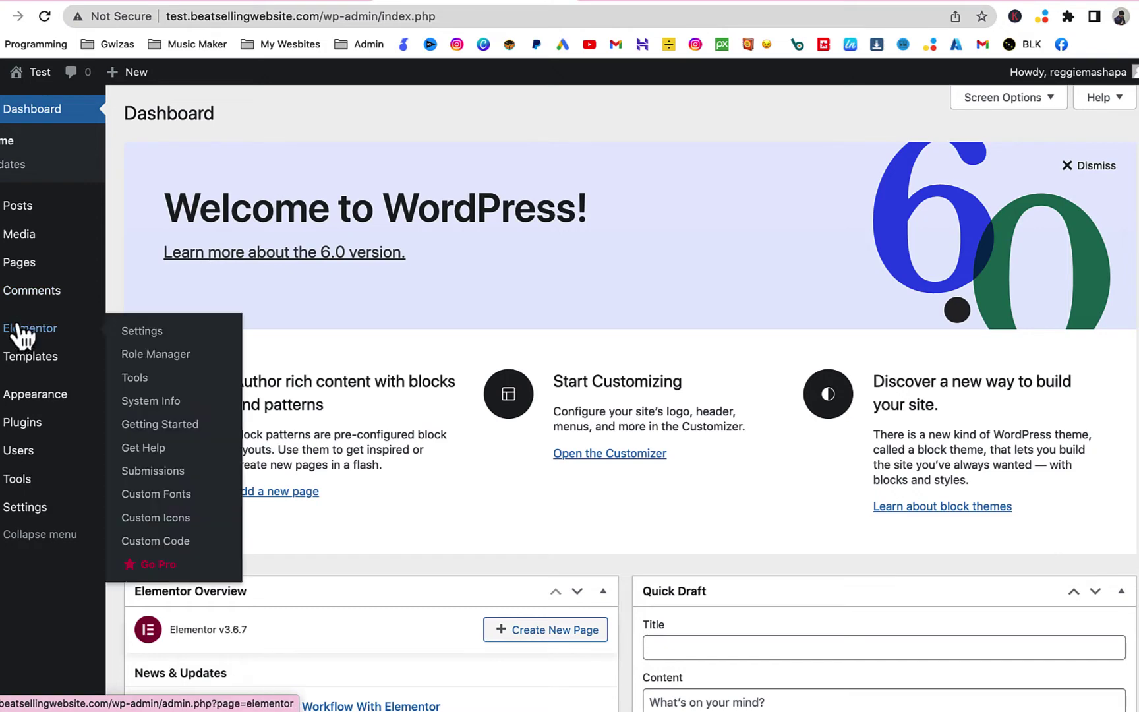
pyautogui.click(135, 381)
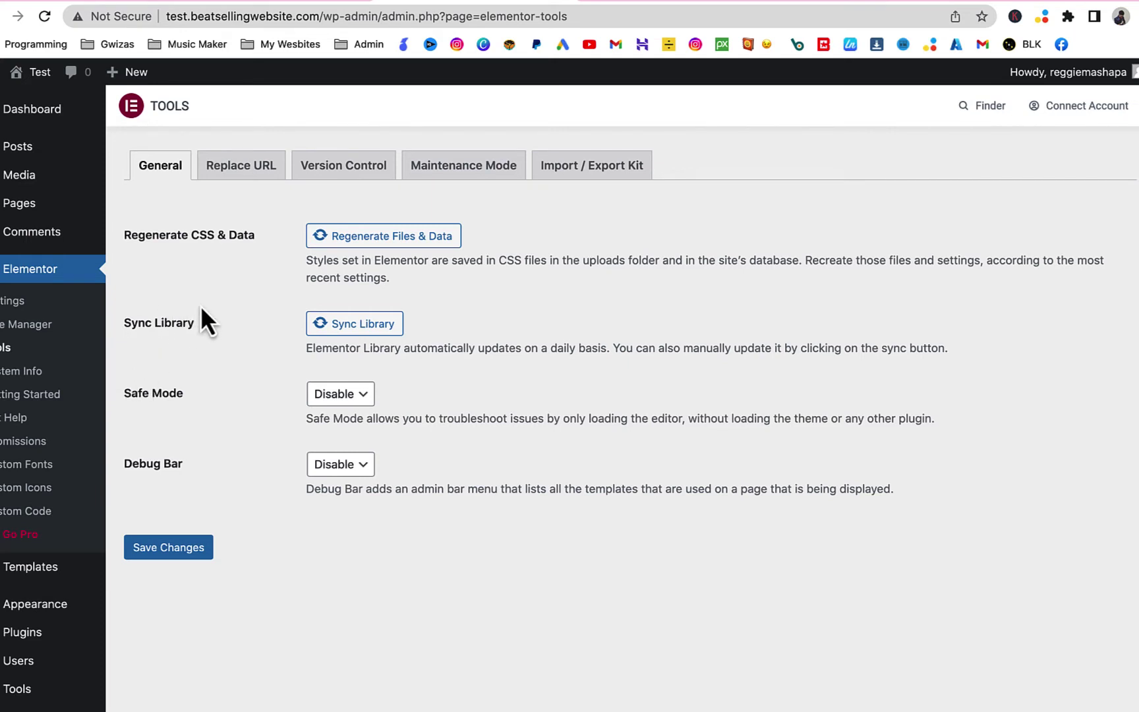
pyautogui.moveTo(29, 74)
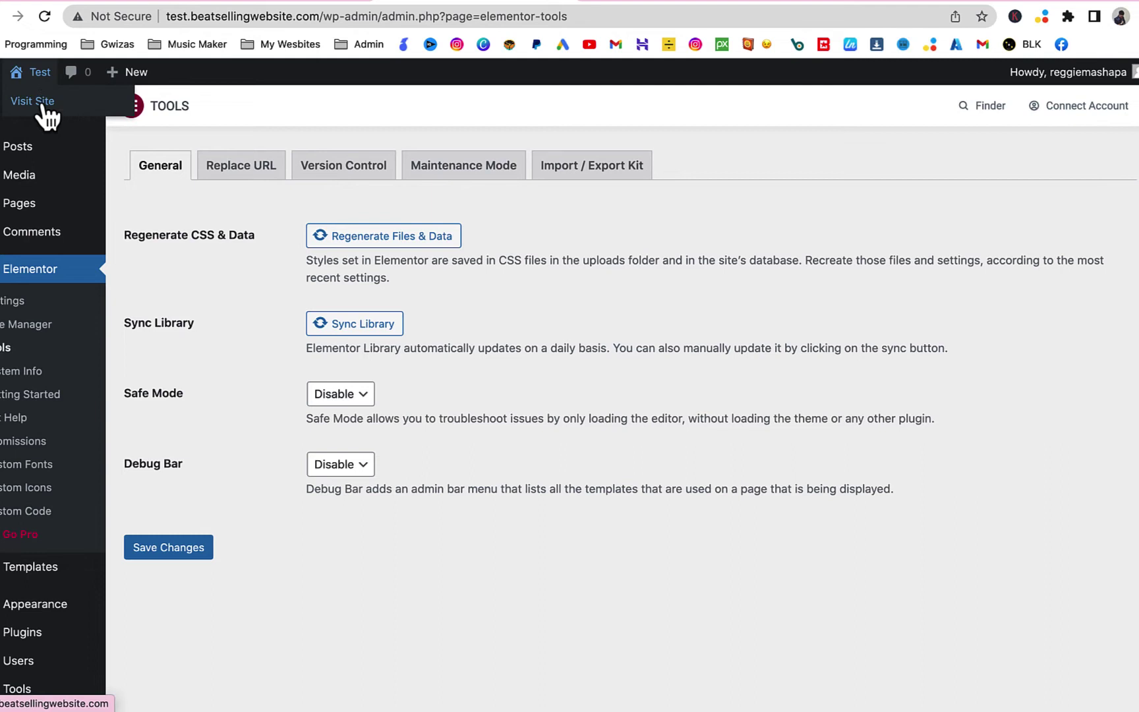
pyautogui.rightClick(43, 103)
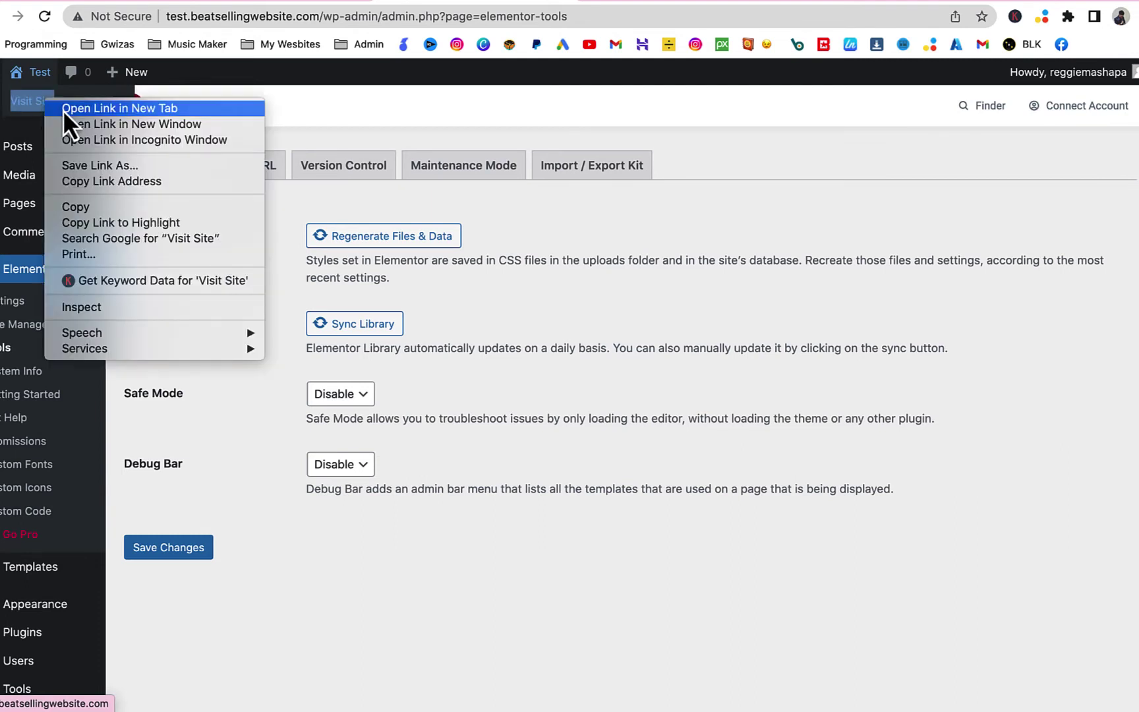
pyautogui.click(69, 112)
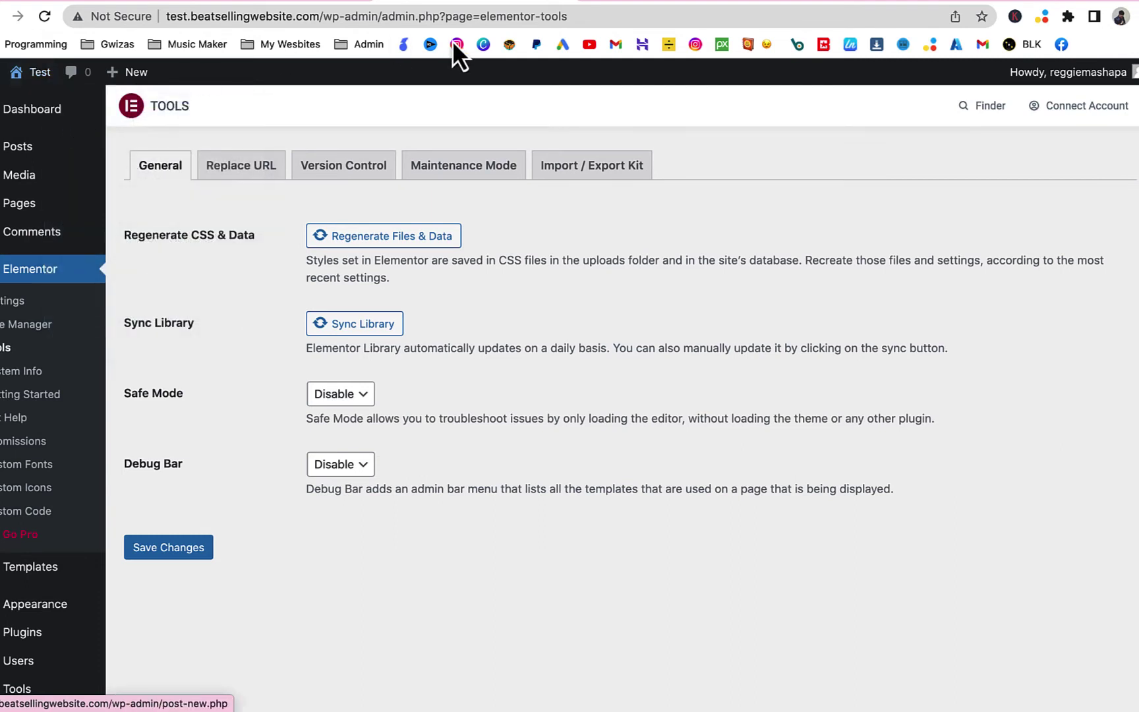
pyautogui.click(630, 3)
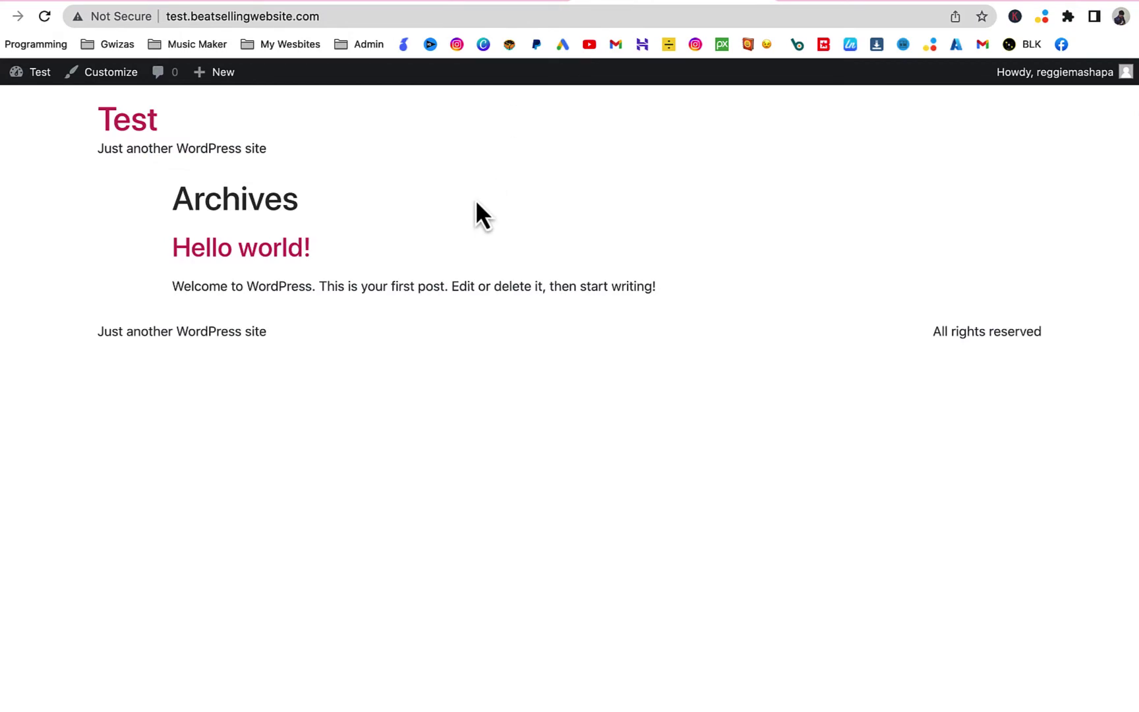
pyautogui.click(493, 3)
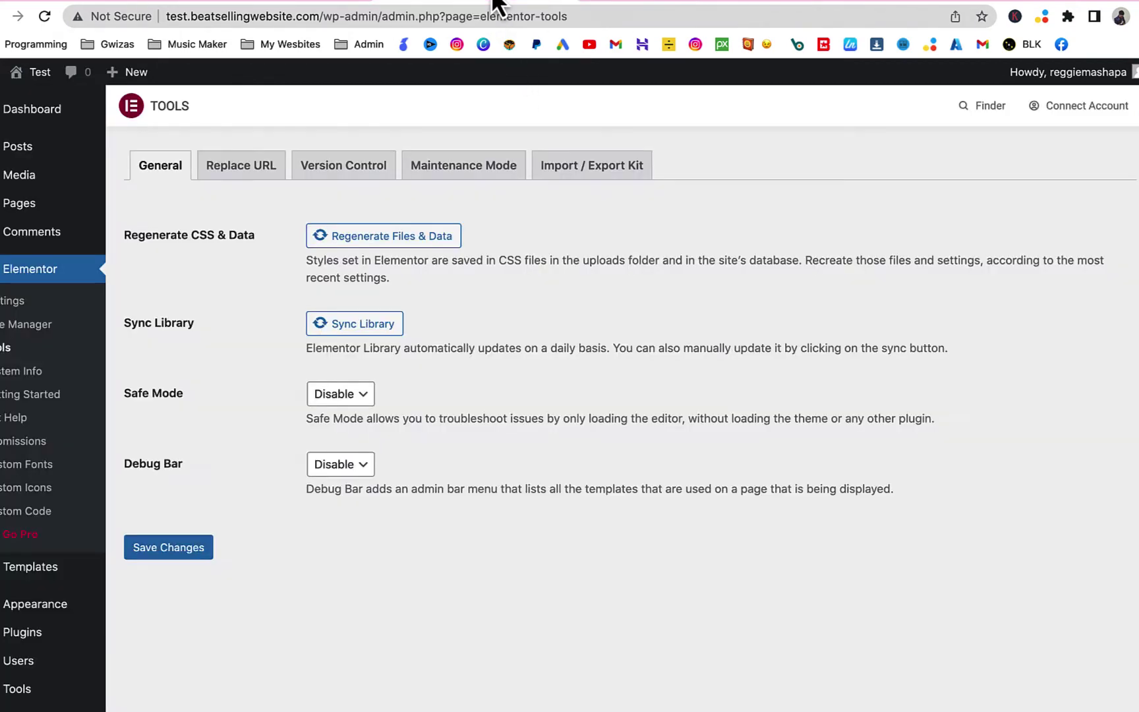
# Start a template kit import from the Import / Export Kit tab.
pyautogui.click(571, 170)
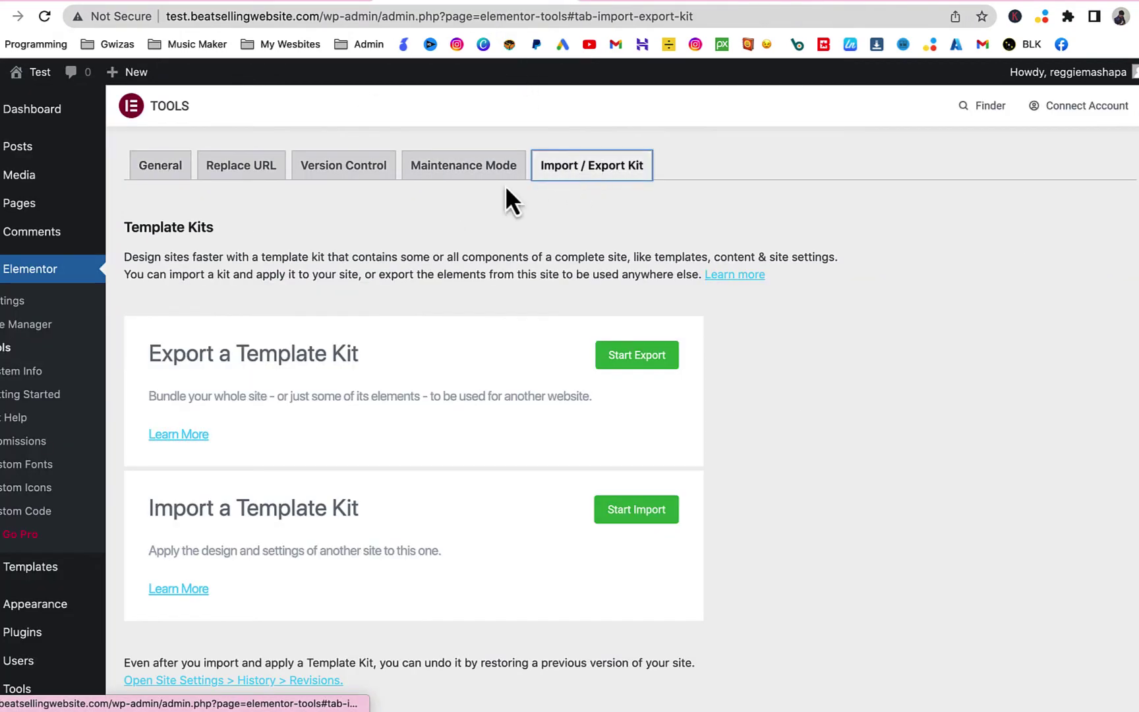
pyautogui.scroll(-1, 414, 375)
pyautogui.scroll(-1, 414, 389)
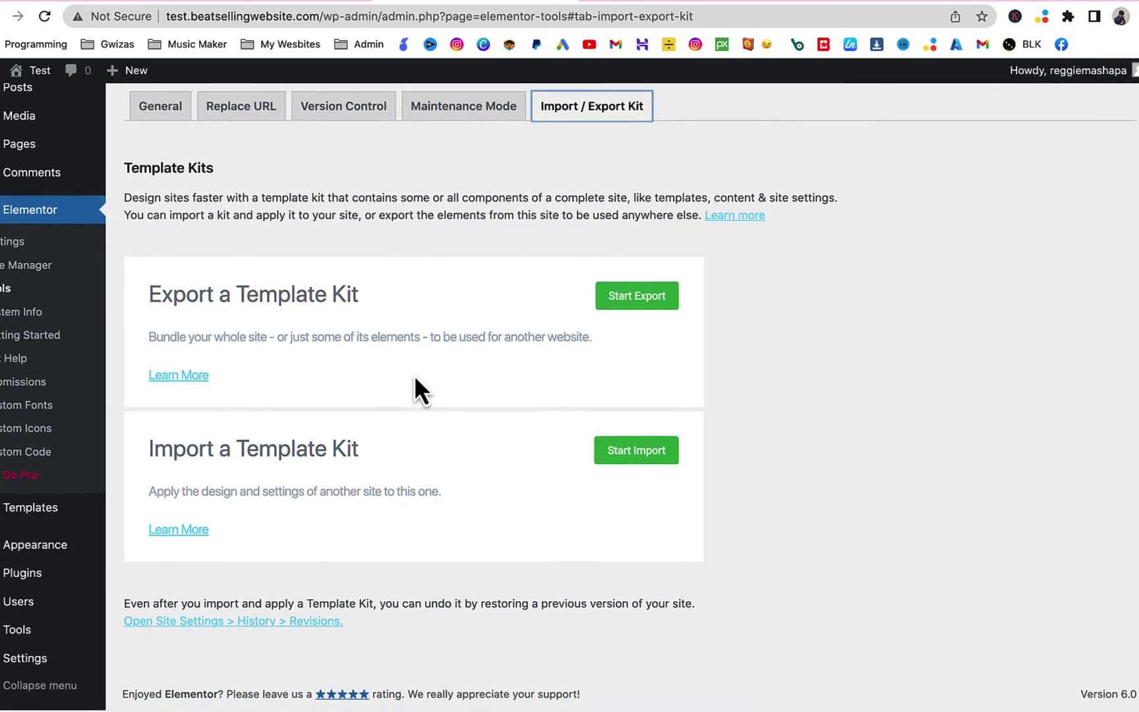
pyautogui.click(644, 462)
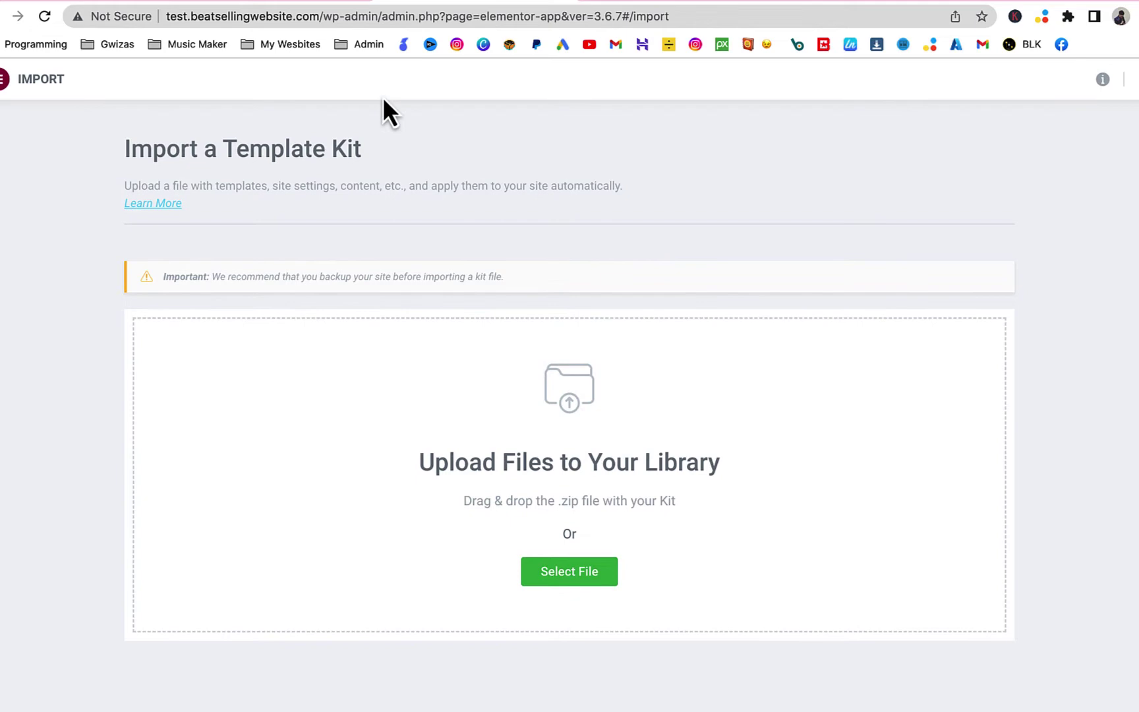
# Import 'elementor-kit - Just Beat maker.zip' with all content and settings, enabling unfiltered uploads.
pyautogui.click(107, 2)
pyautogui.click(577, 579)
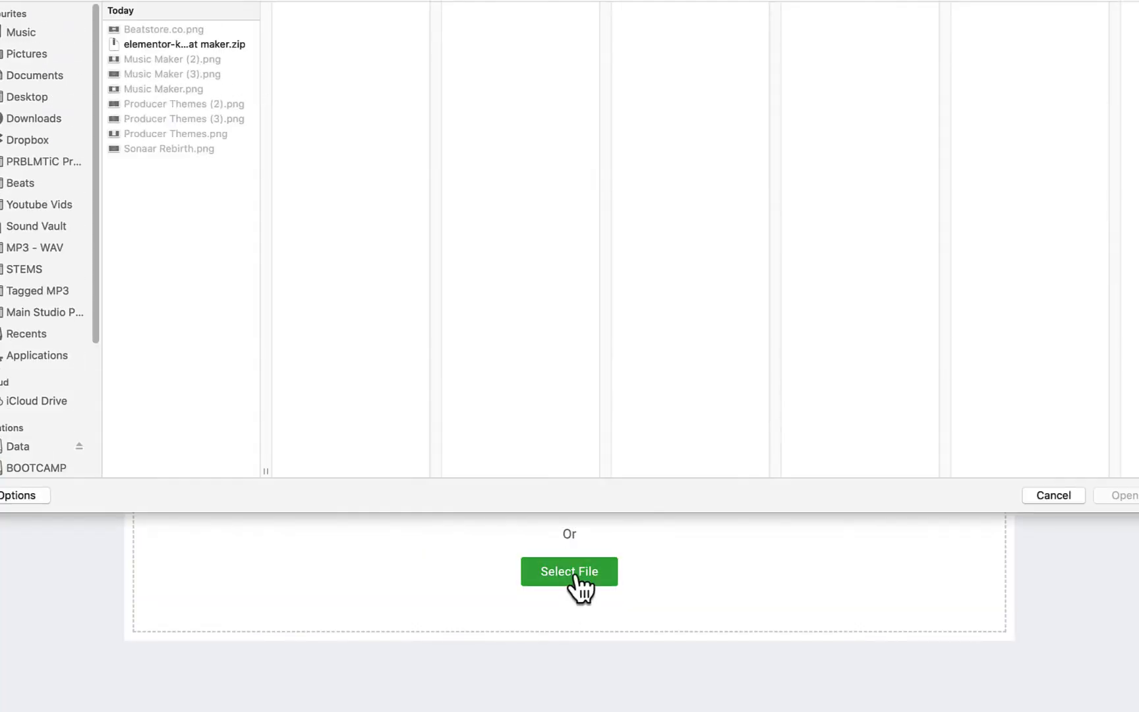
pyautogui.click(236, 46)
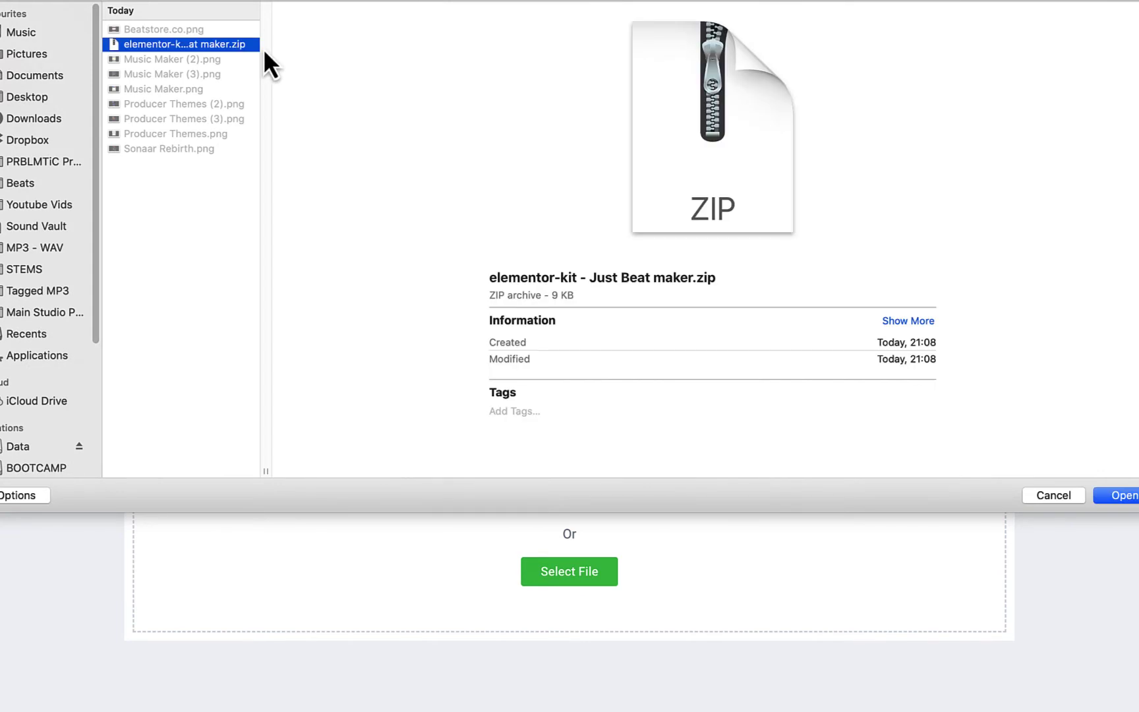
pyautogui.click(1131, 499)
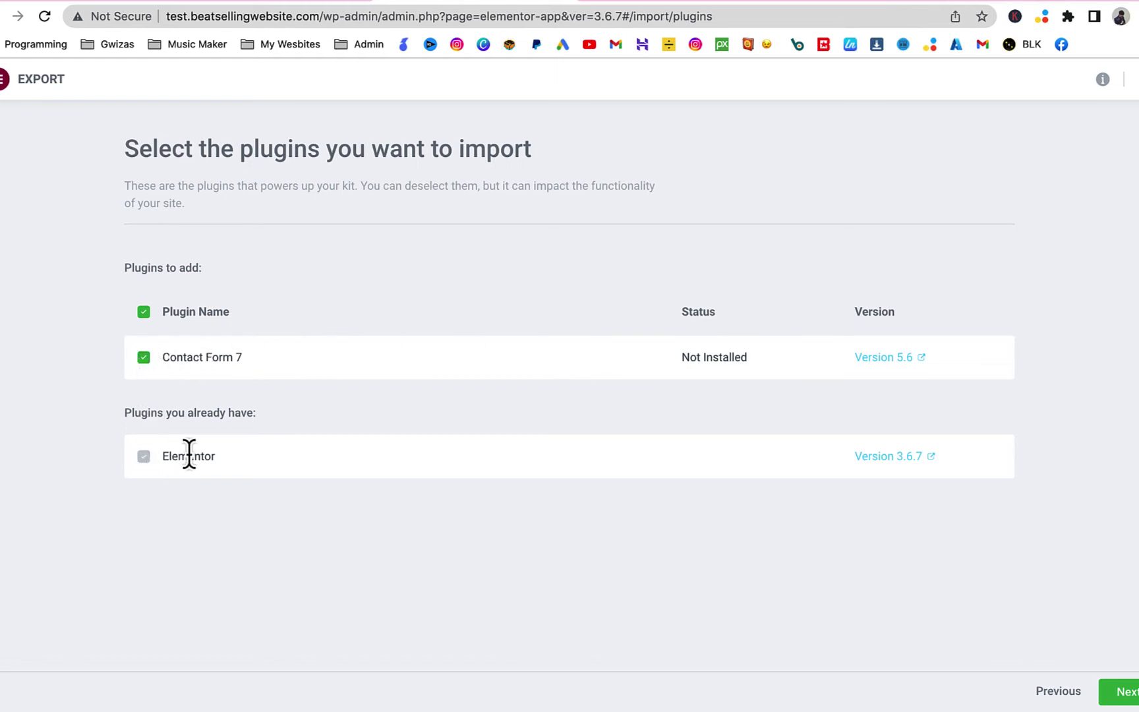
pyautogui.click(1119, 694)
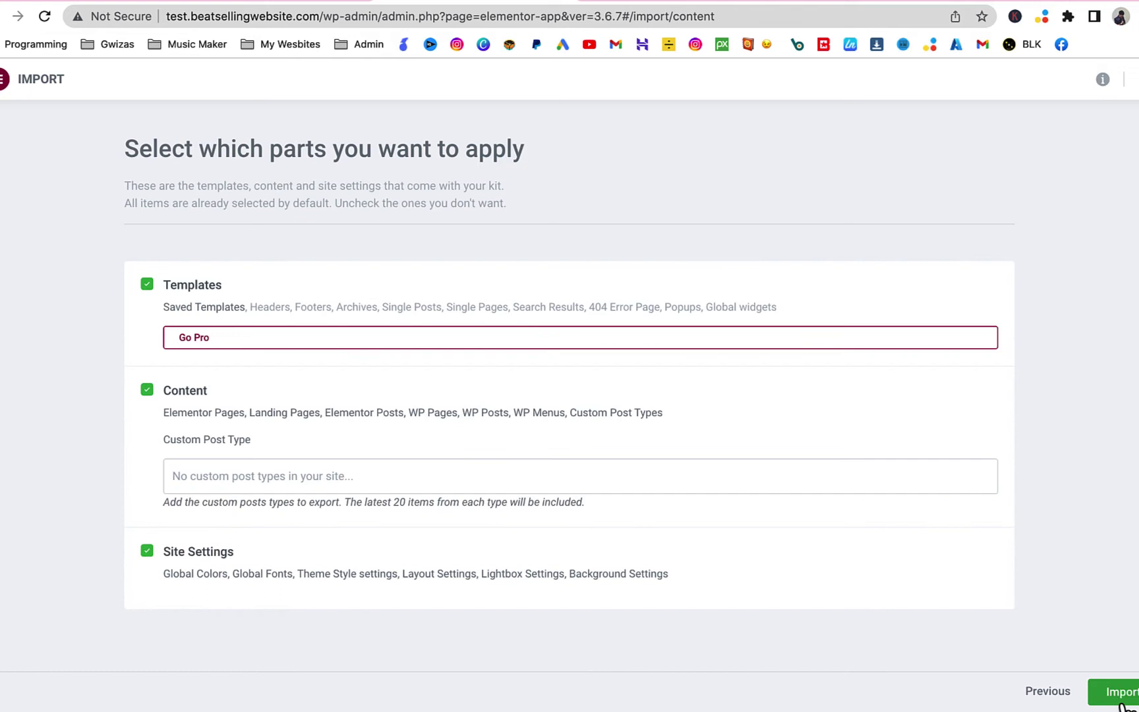
pyautogui.click(1123, 705)
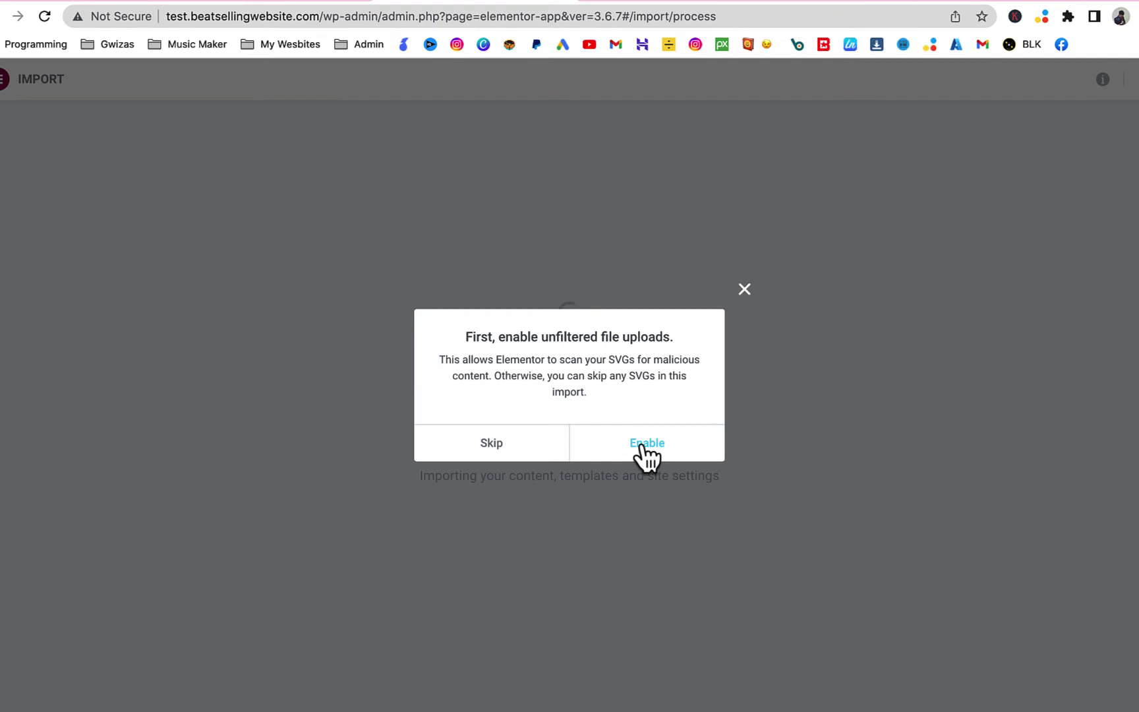
pyautogui.click(647, 449)
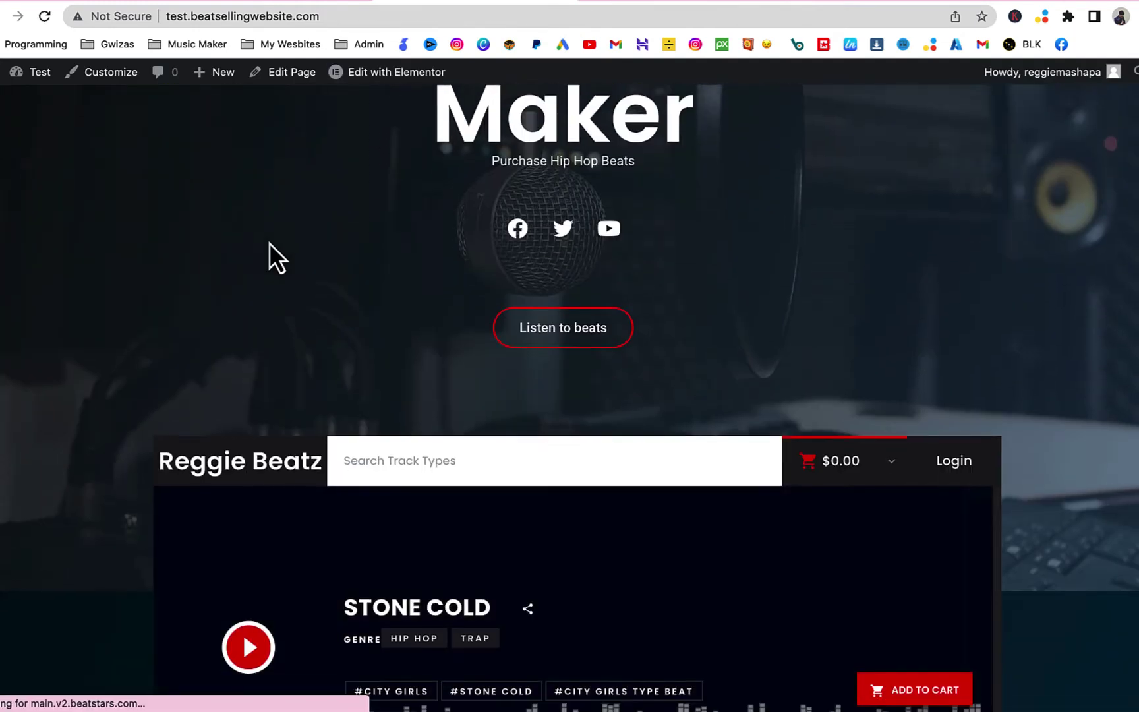
# Scroll through the live homepage to view the beat listing and Licensing section.
pyautogui.scroll(2, 269, 243)
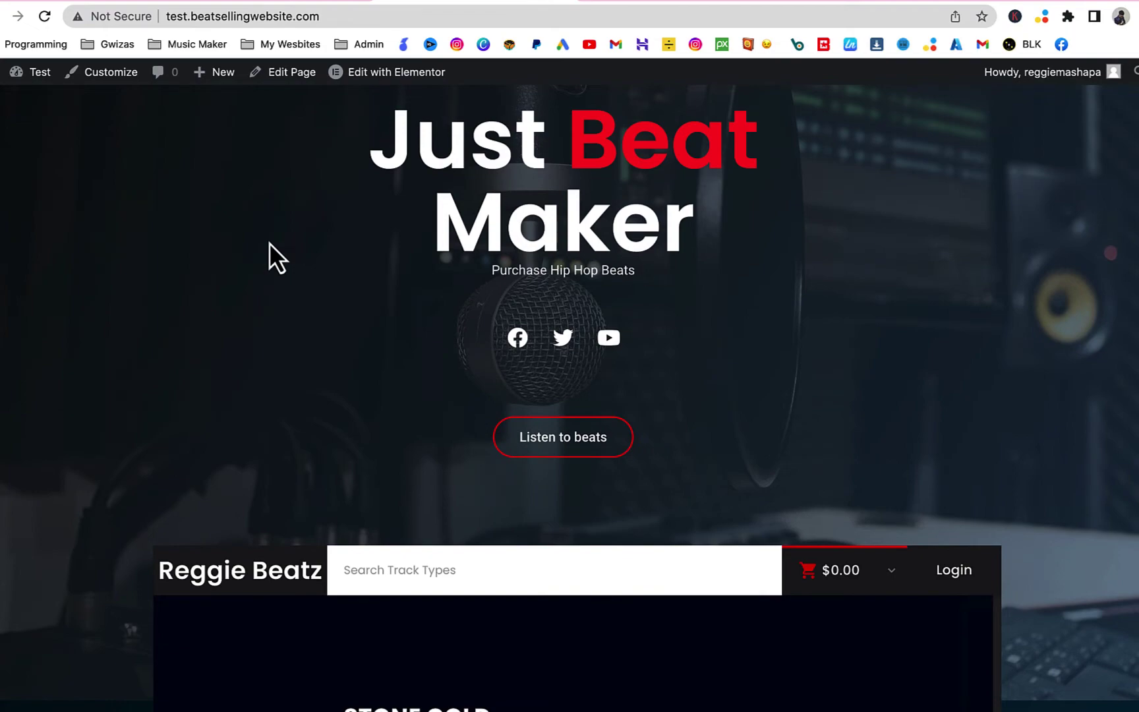
pyautogui.scroll(-12, 269, 243)
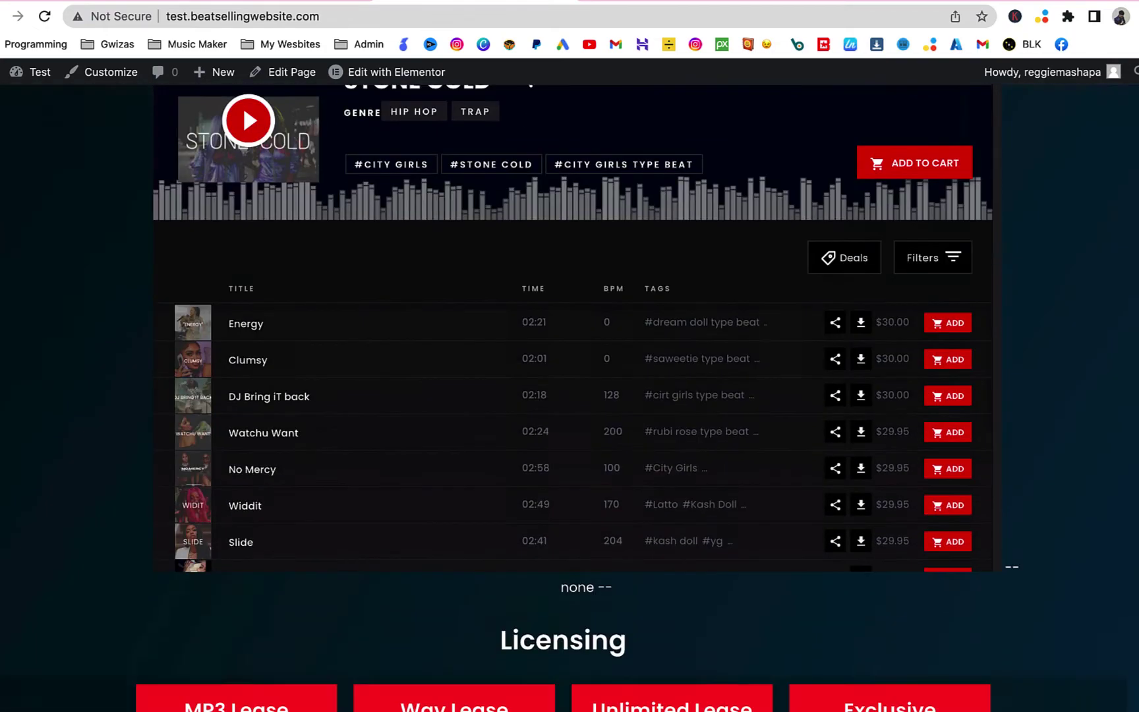
pyautogui.scroll(-8, 269, 243)
pyautogui.scroll(20, 269, 244)
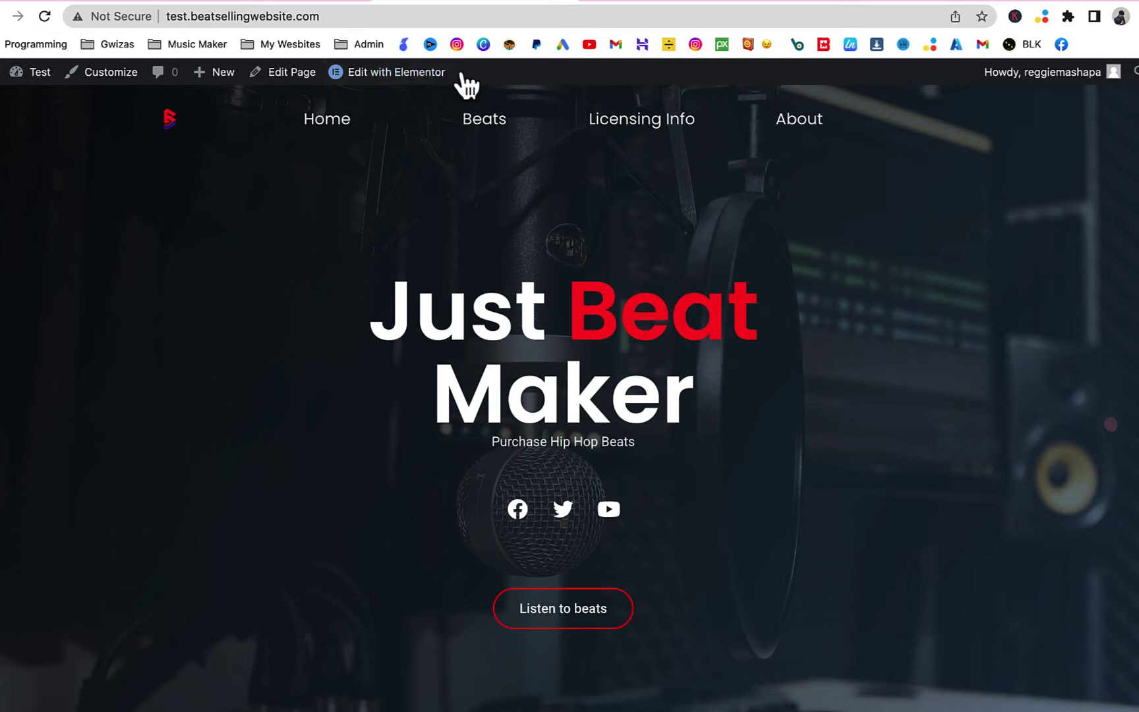
# Open the homepage in Elementor and edit the HTML widget holding the BeatStars player.
pyautogui.click(407, 74)
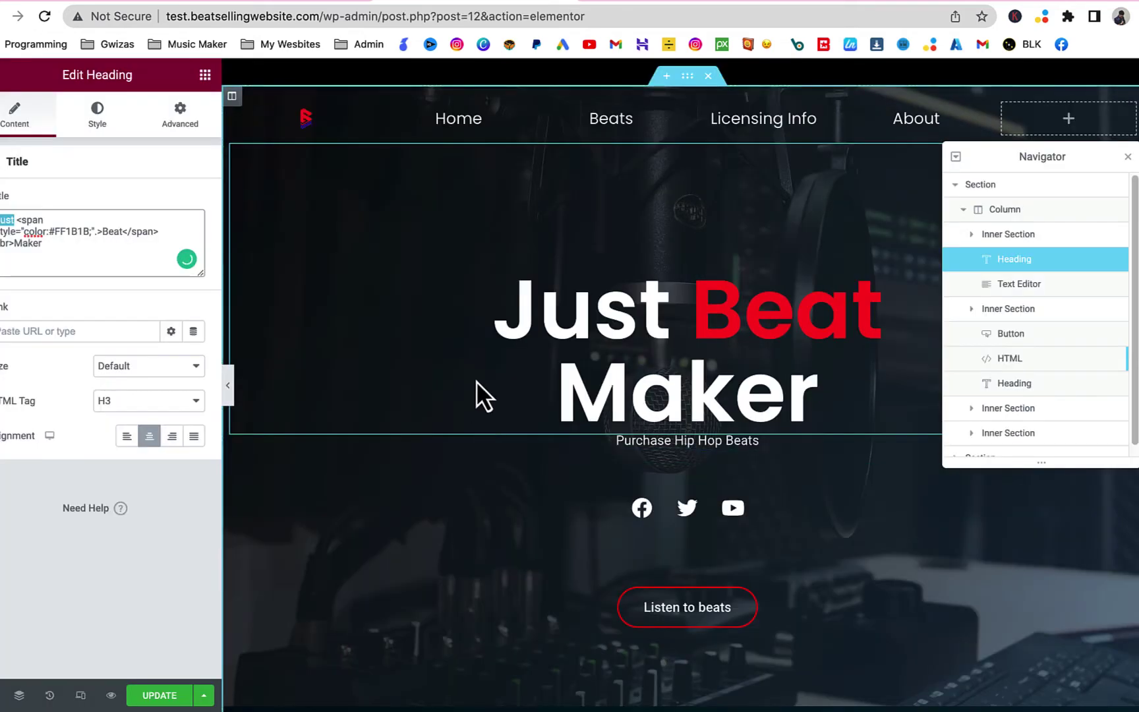
pyautogui.scroll(-3, 476, 381)
pyautogui.scroll(-3, 476, 380)
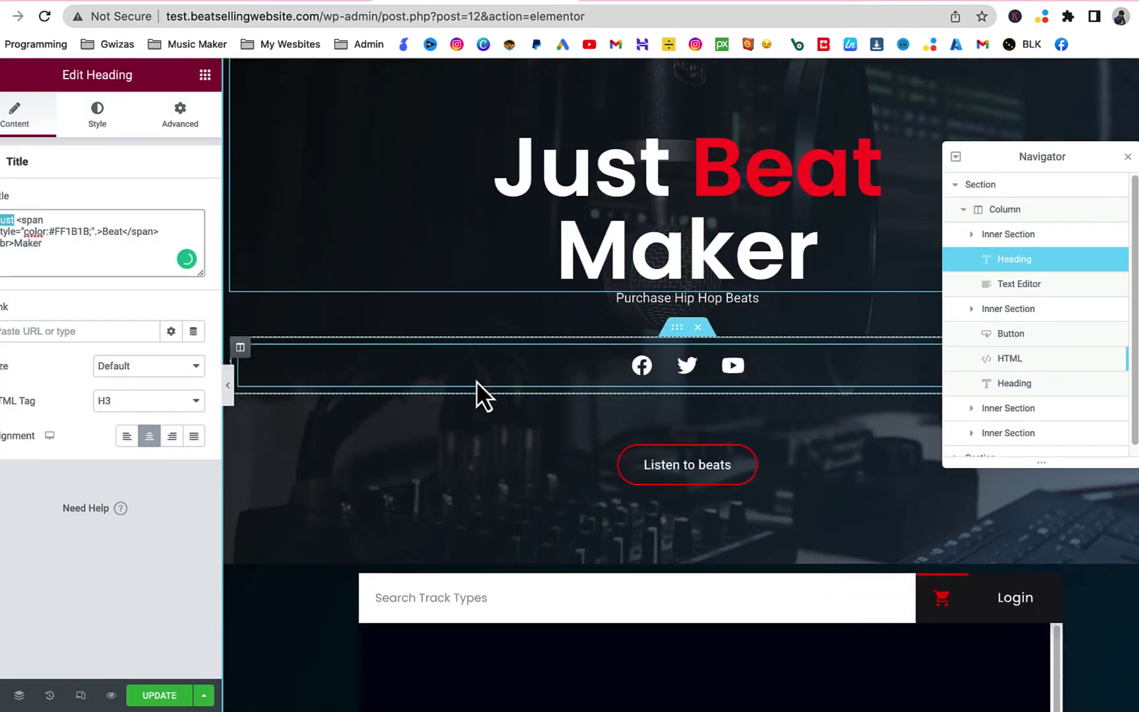
pyautogui.scroll(3, 476, 396)
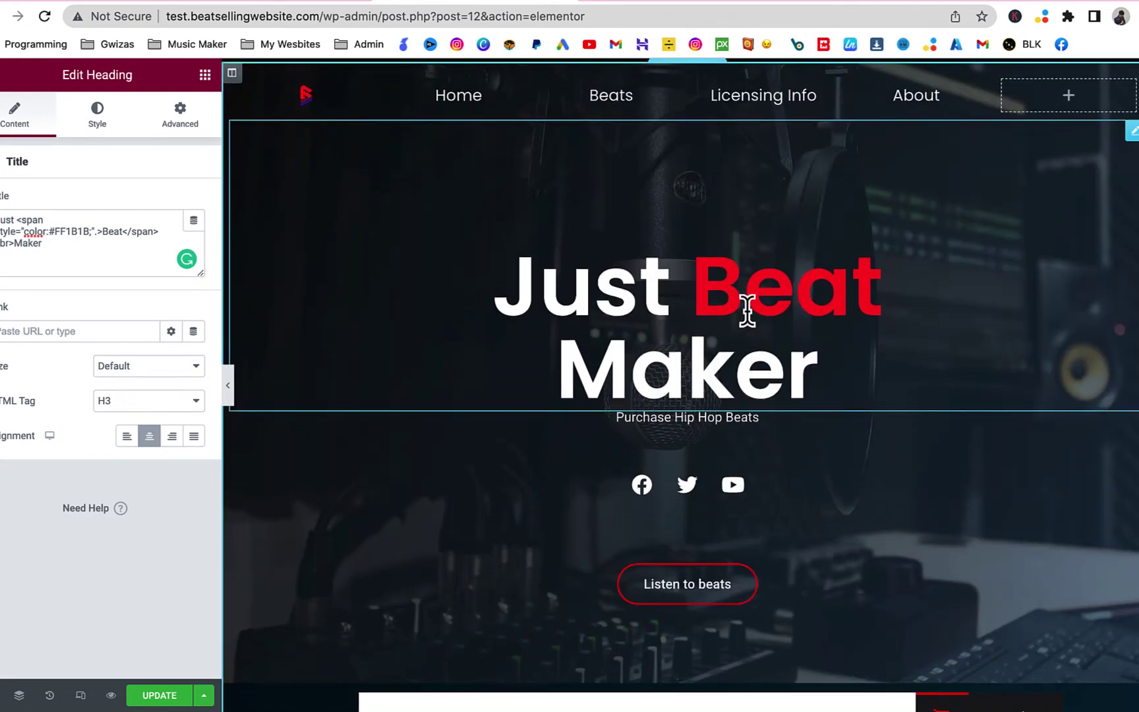
pyautogui.scroll(-3, 745, 305)
pyautogui.scroll(-5, 747, 310)
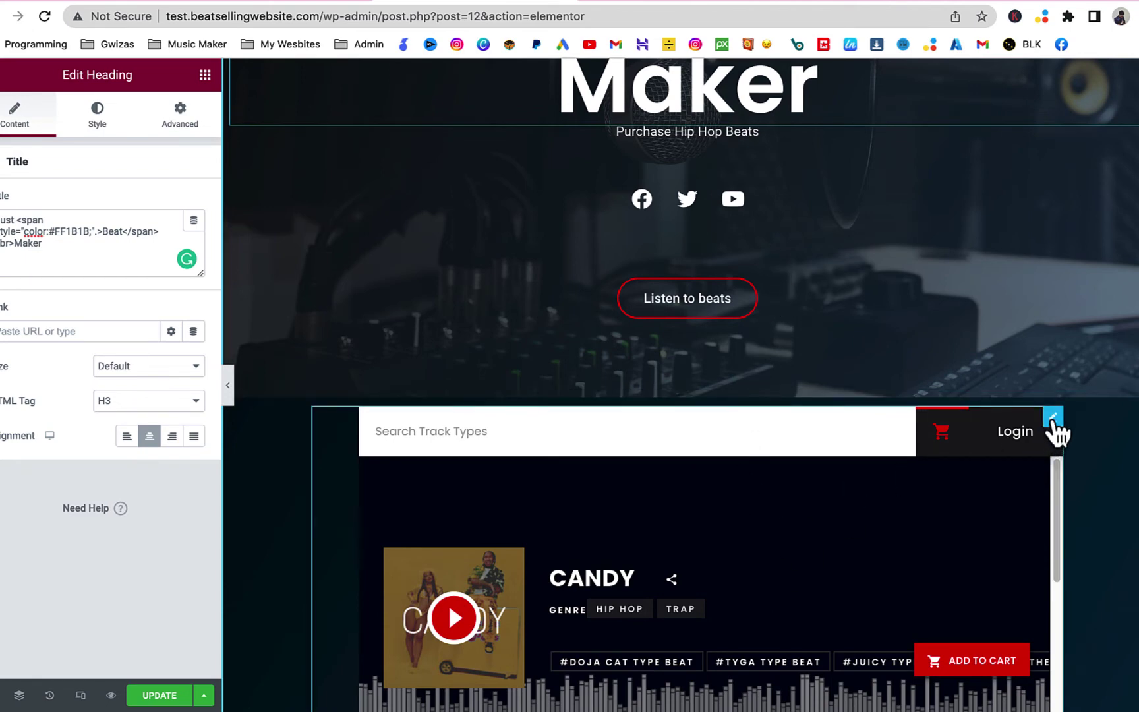
pyautogui.click(1053, 417)
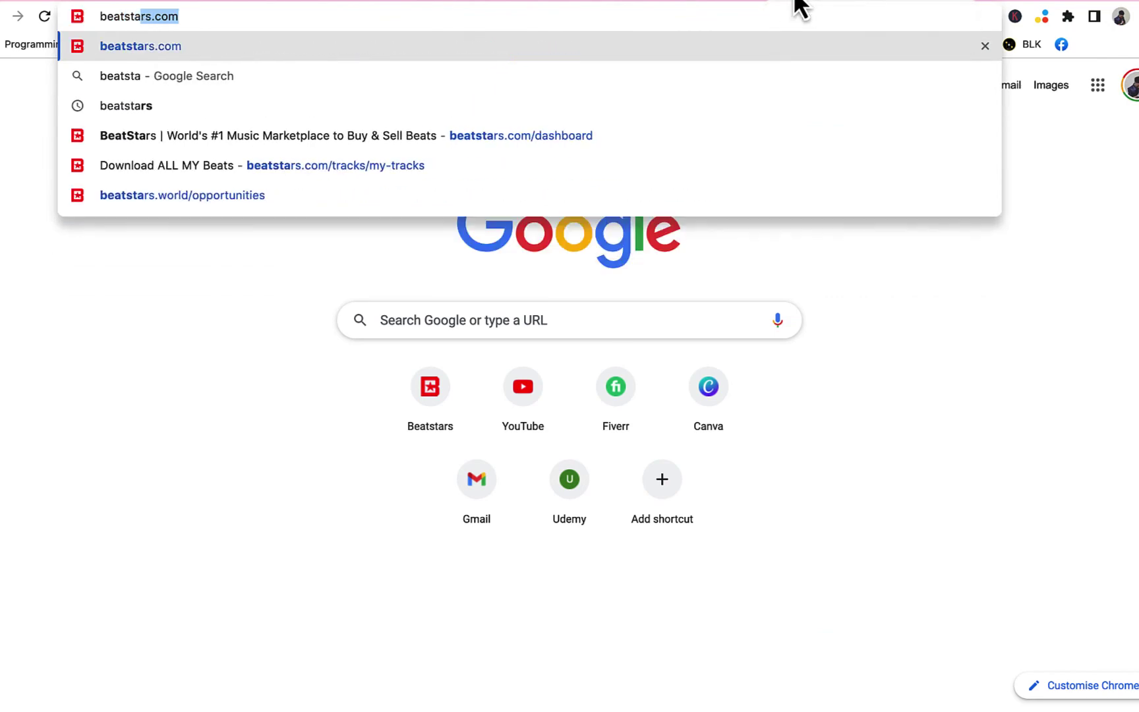
# Go to beatstars.com and open the list of BeatStars players.
pyautogui.press('Return')
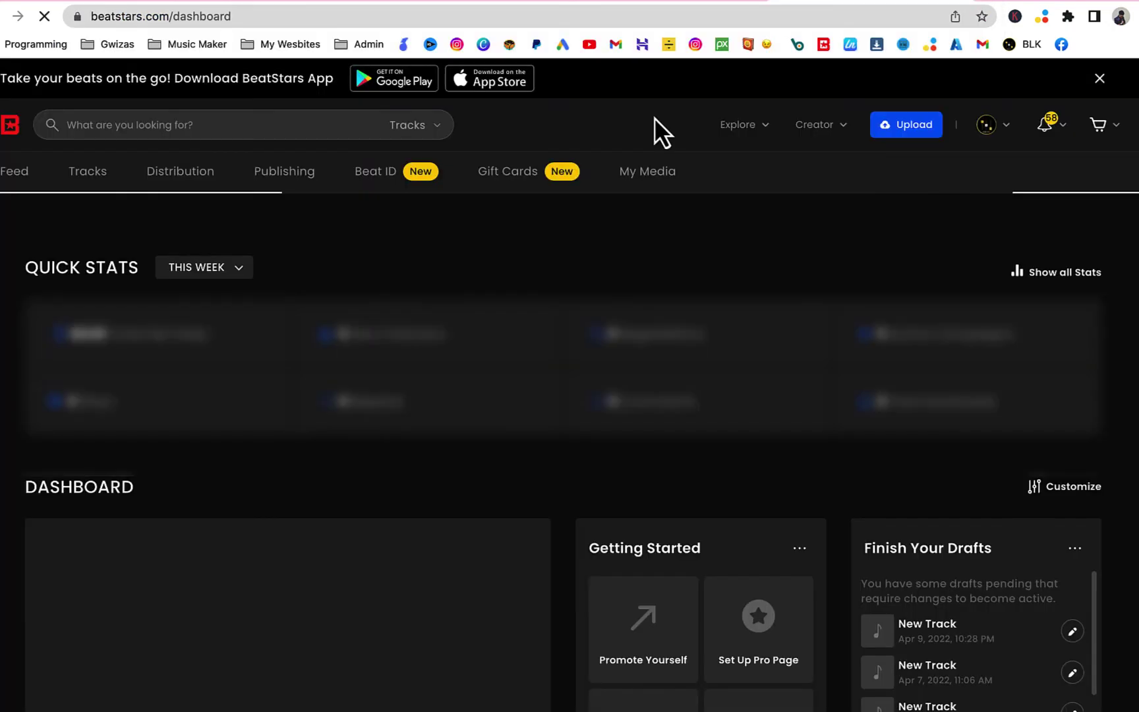
pyautogui.moveTo(658, 178)
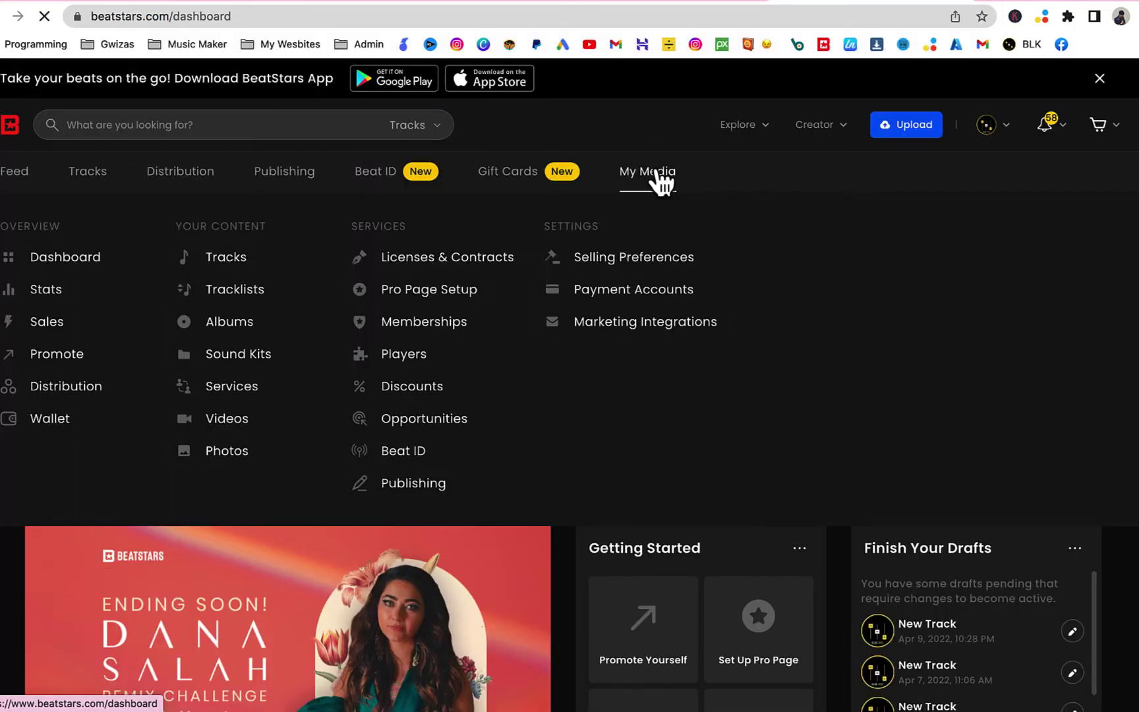
pyautogui.click(406, 356)
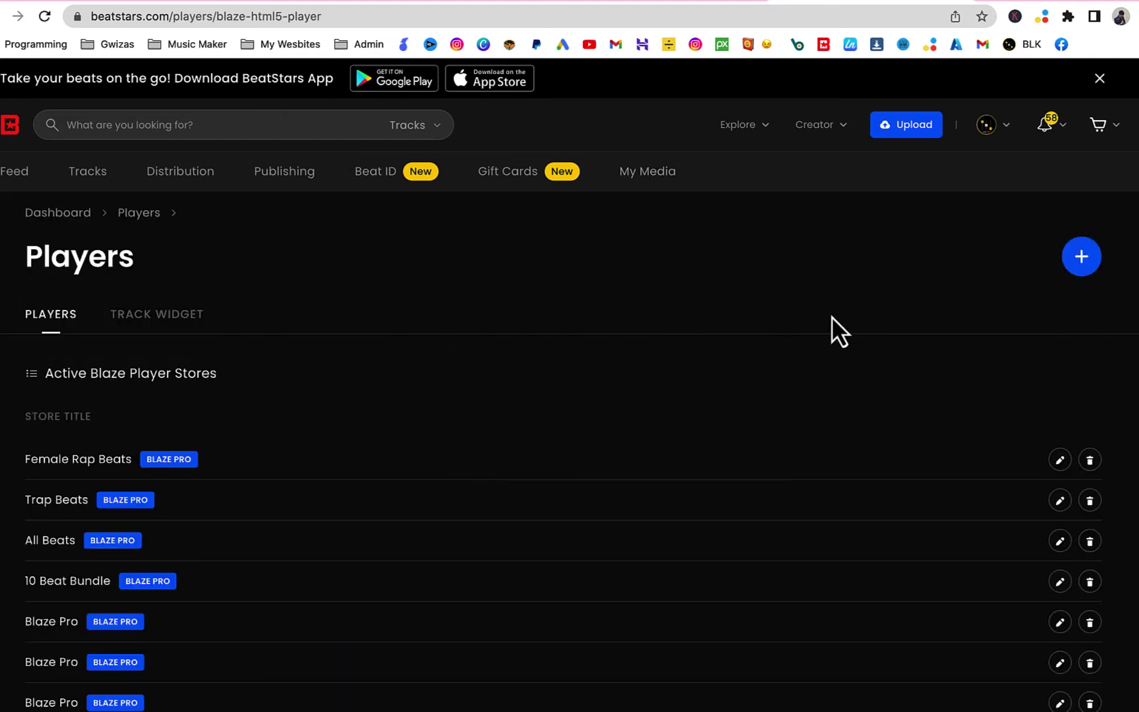
pyautogui.scroll(-6, 872, 382)
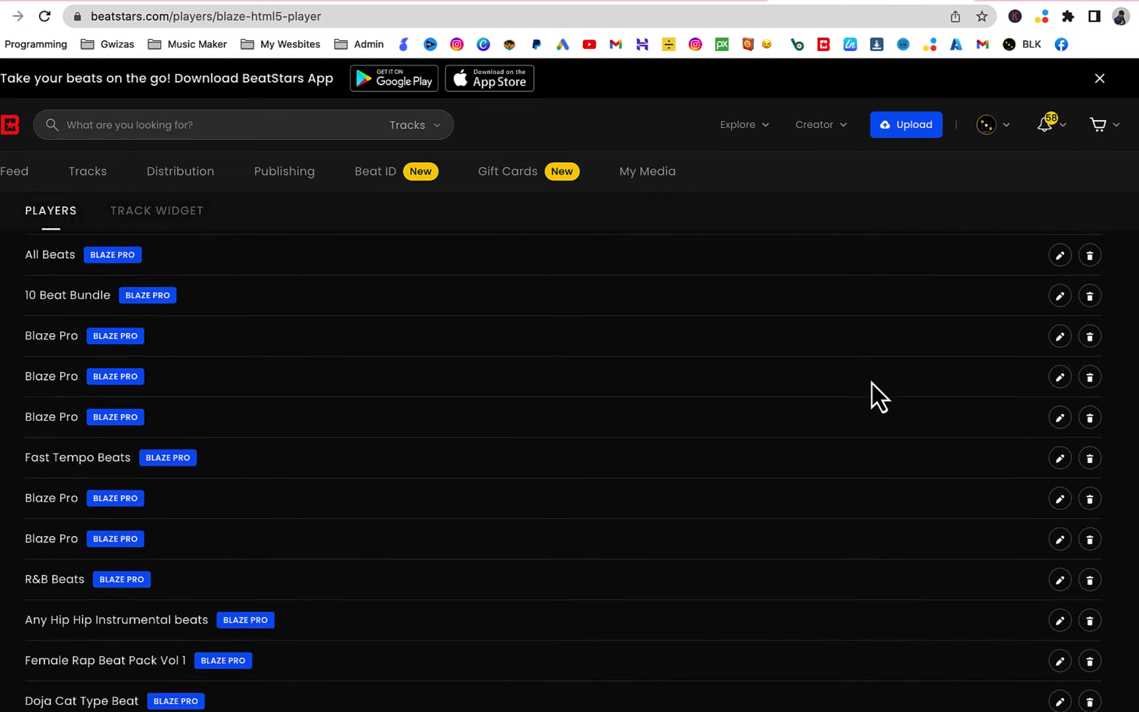
pyautogui.scroll(-3, 872, 382)
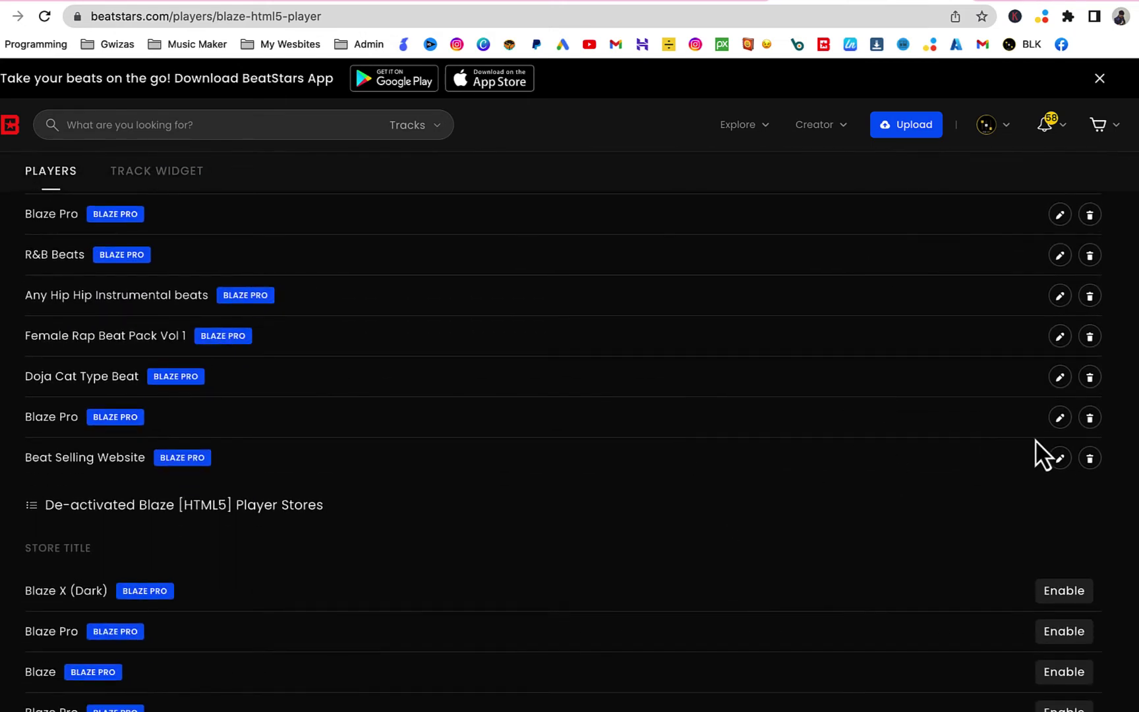
# Copy the Beat Selling Website player's general embed code and go back to Elementor.
pyautogui.click(1060, 459)
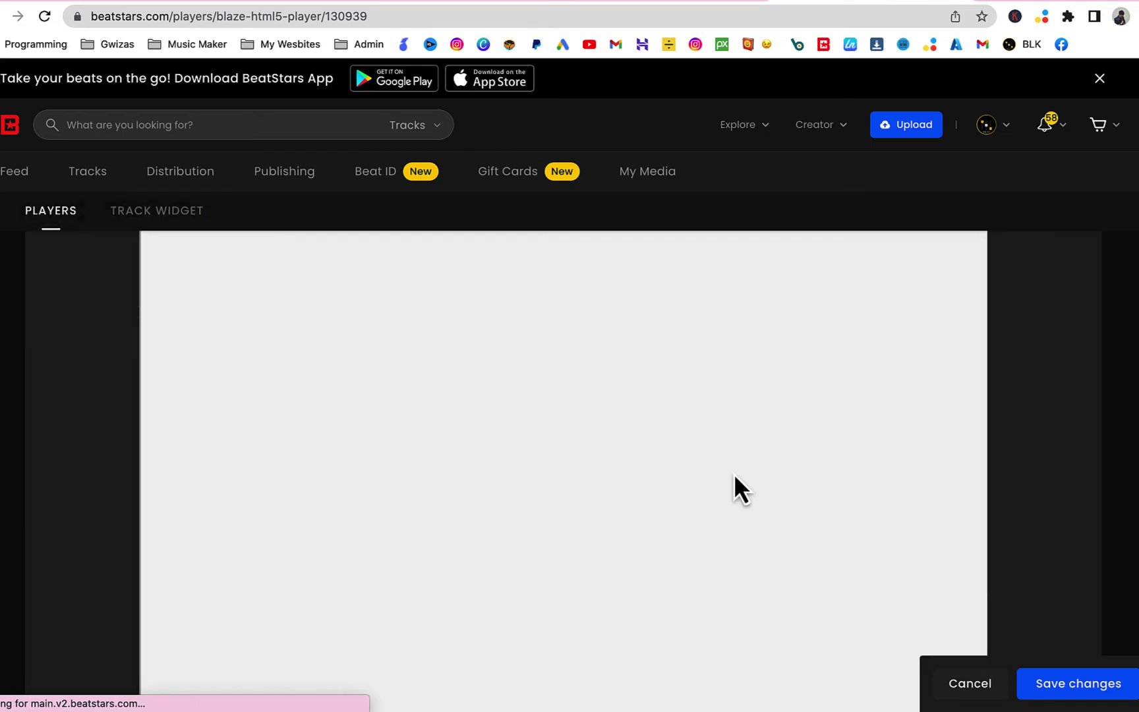
pyautogui.scroll(-10, 1063, 432)
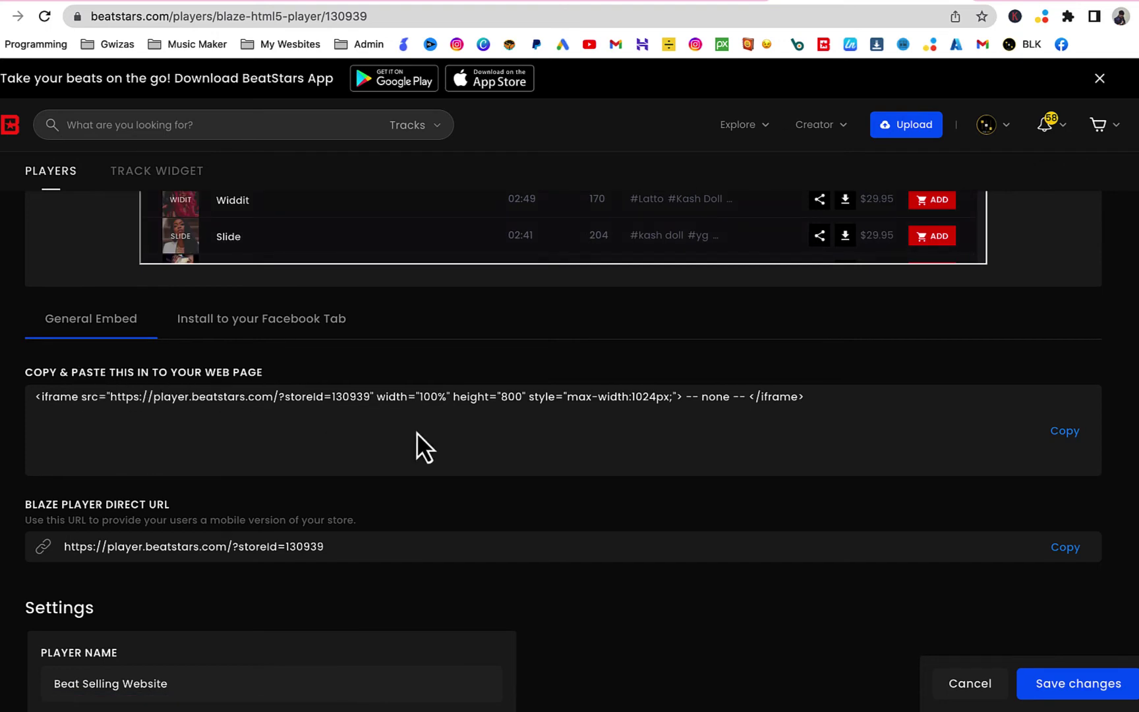
pyautogui.click(1064, 433)
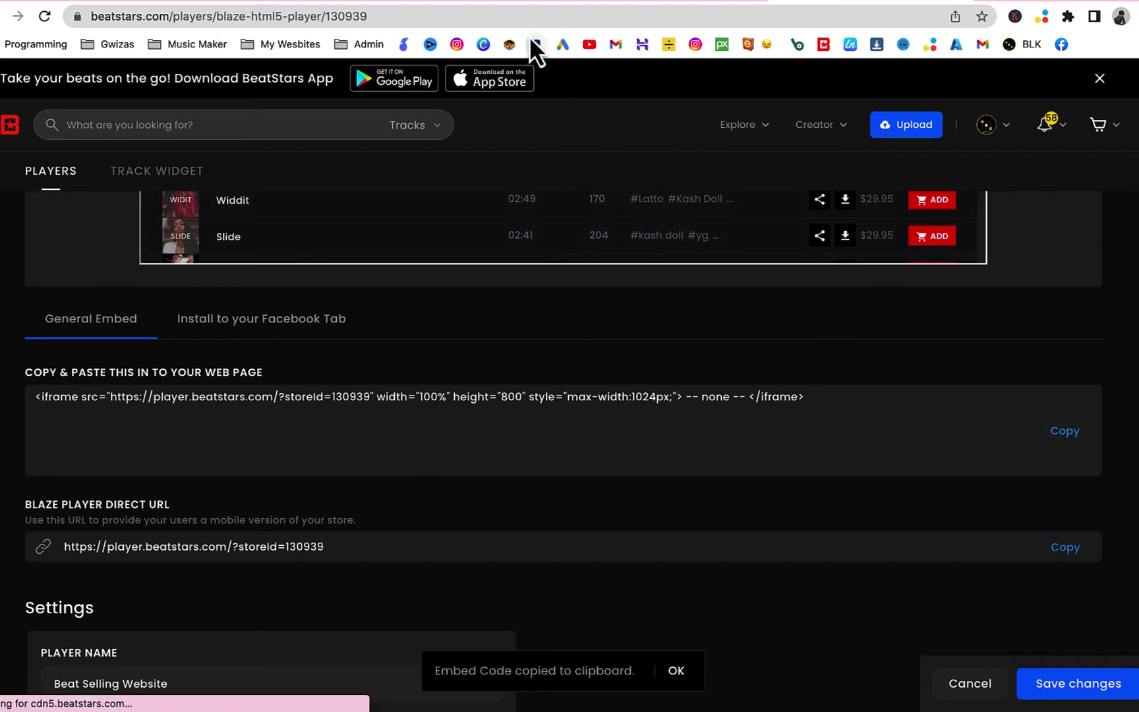
pyautogui.click(521, 2)
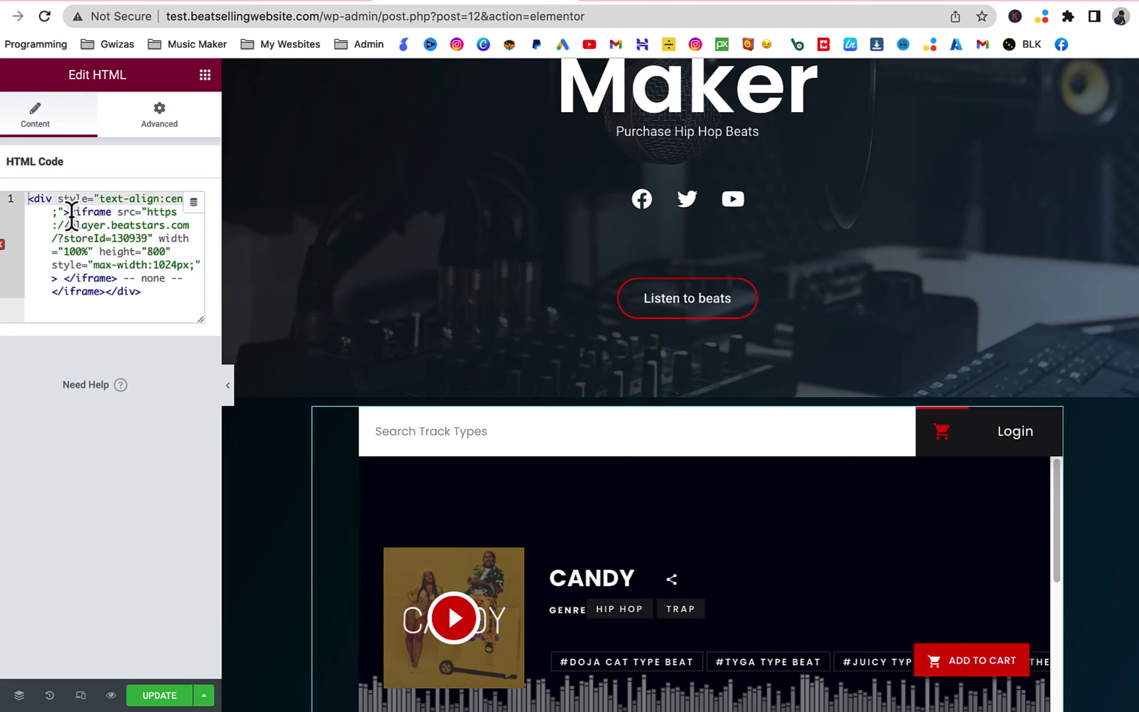
# Paste the new BeatStars iframe over the old code and delete the '-- none --' leftover.
pyautogui.moveTo(71, 215); pyautogui.dragTo(106, 287)
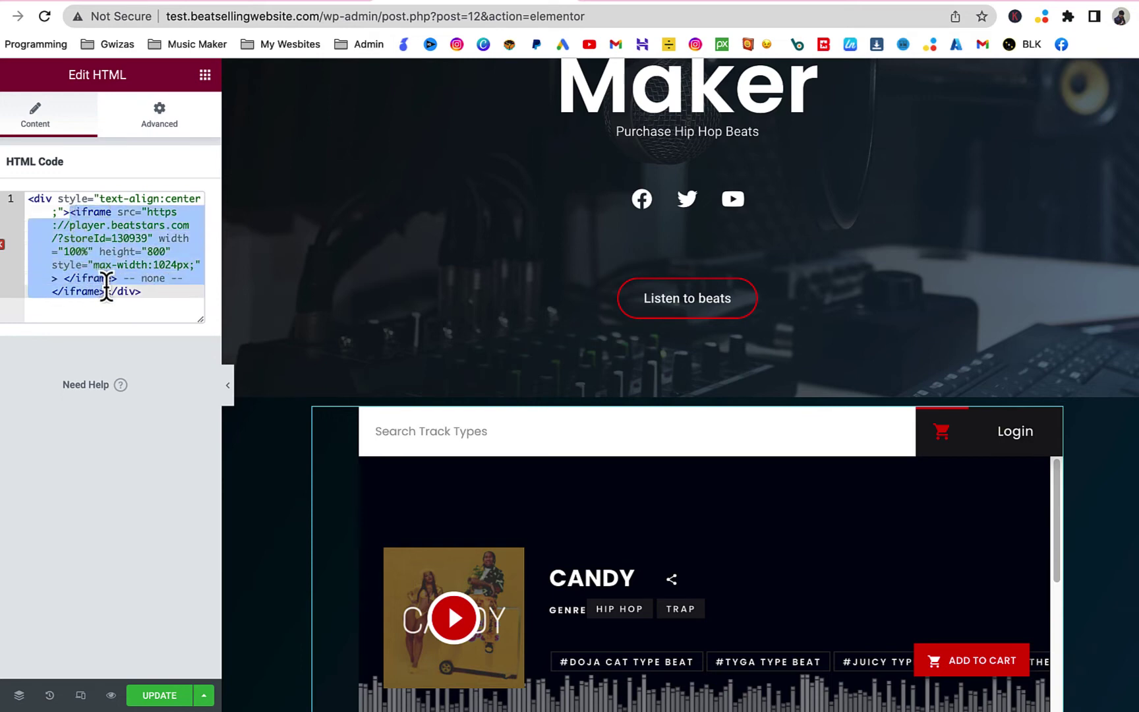
pyautogui.press('super+v')
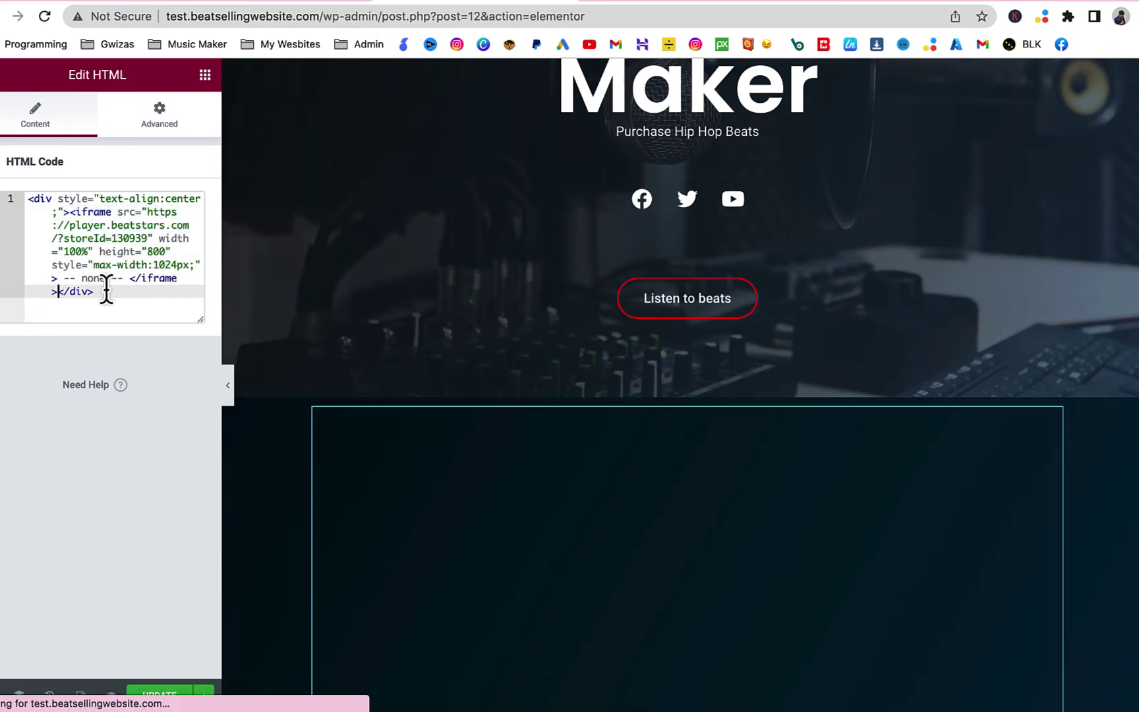
pyautogui.moveTo(135, 279); pyautogui.dragTo(63, 280)
pyautogui.press('BackSpace')
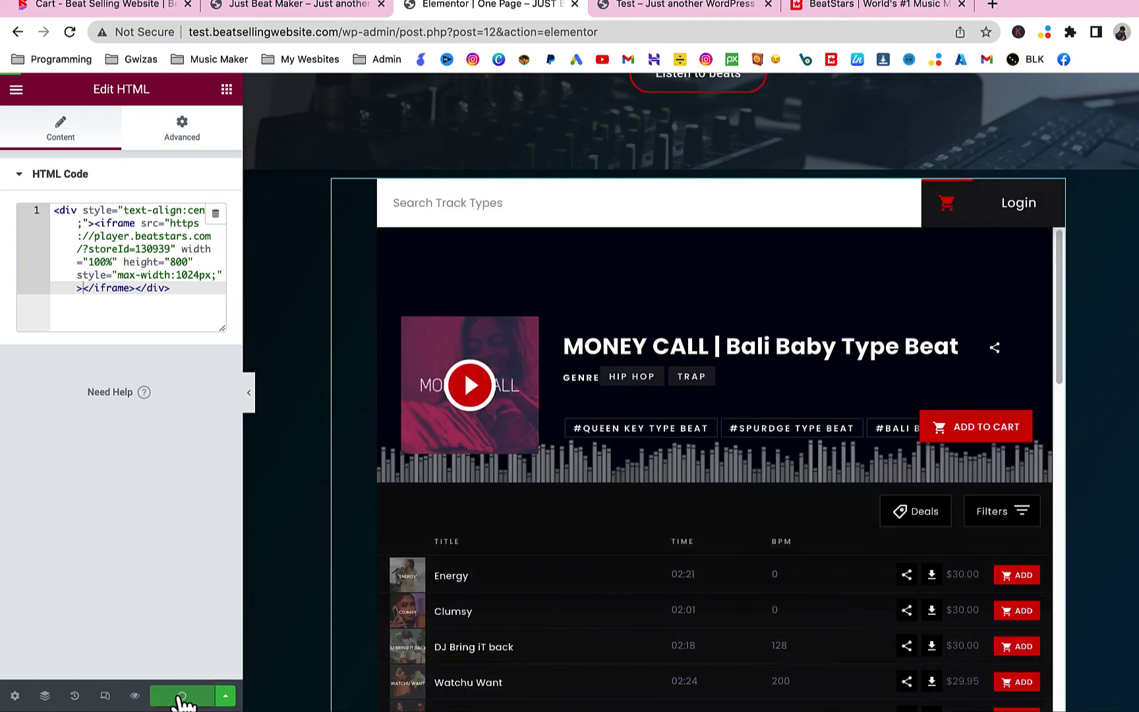
# Save the page with UPDATE and scroll down to the loaded BeatStars player.
pyautogui.click(183, 696)
pyautogui.scroll(2, 570, 208)
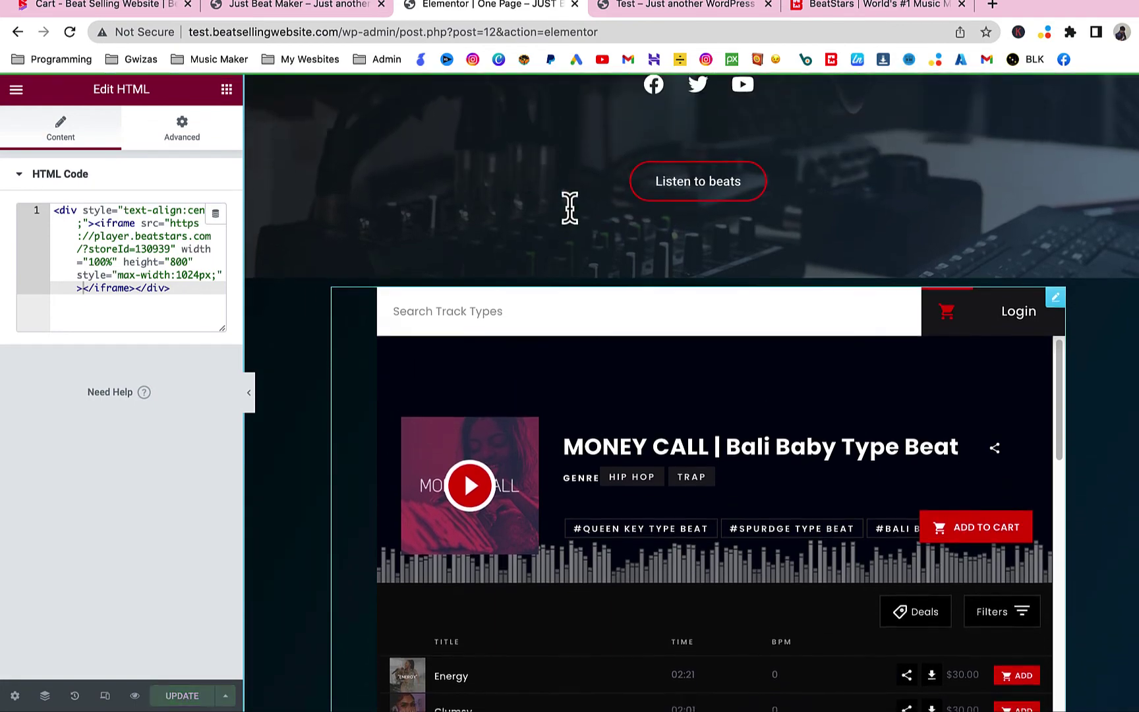
pyautogui.scroll(-5, 569, 208)
pyautogui.scroll(-10, 570, 208)
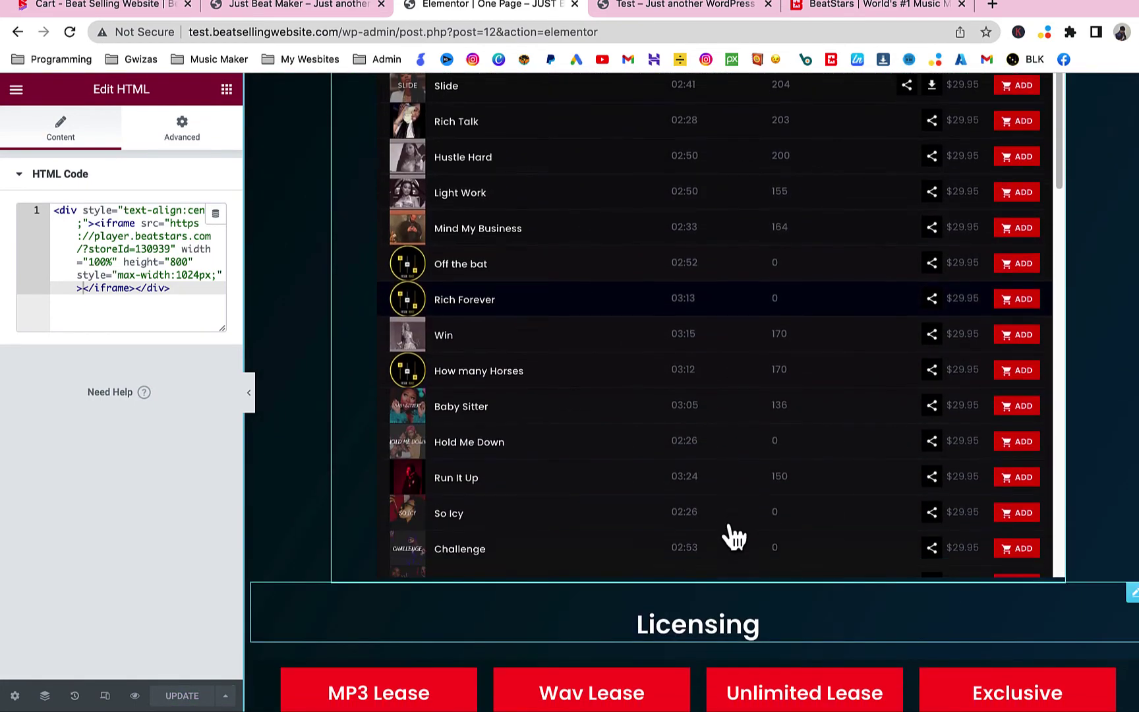
pyautogui.scroll(-5, 729, 664)
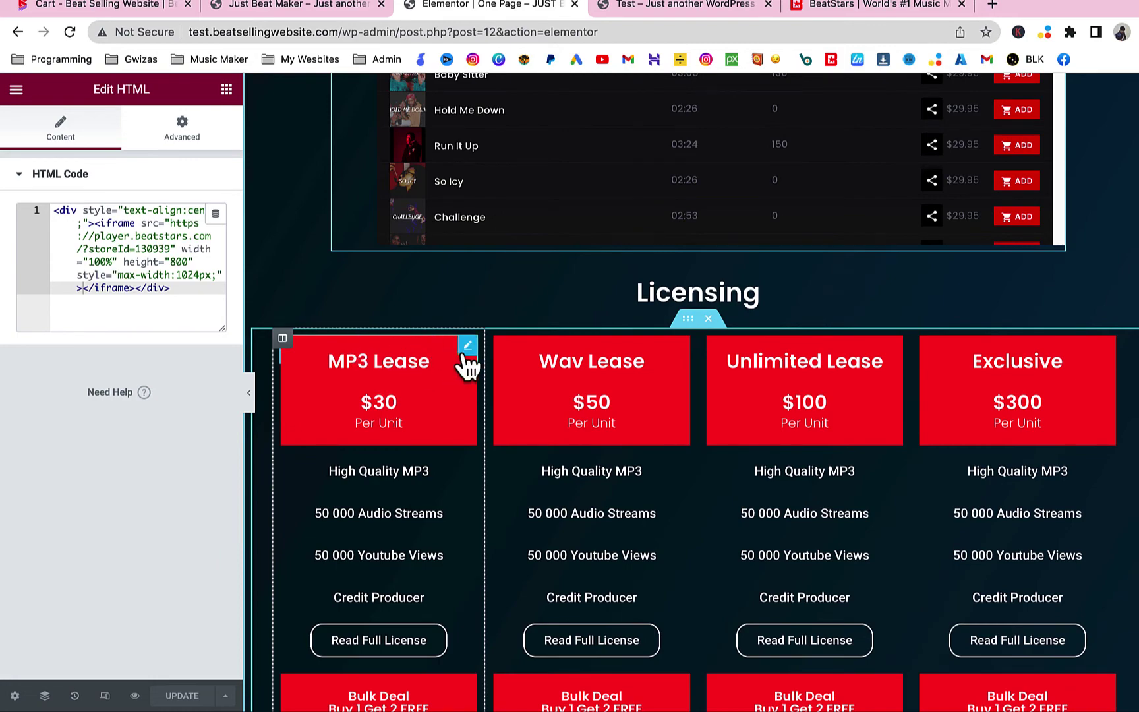
# Open the Beats menu heading's settings to show its beats anchor link.
pyautogui.click(466, 350)
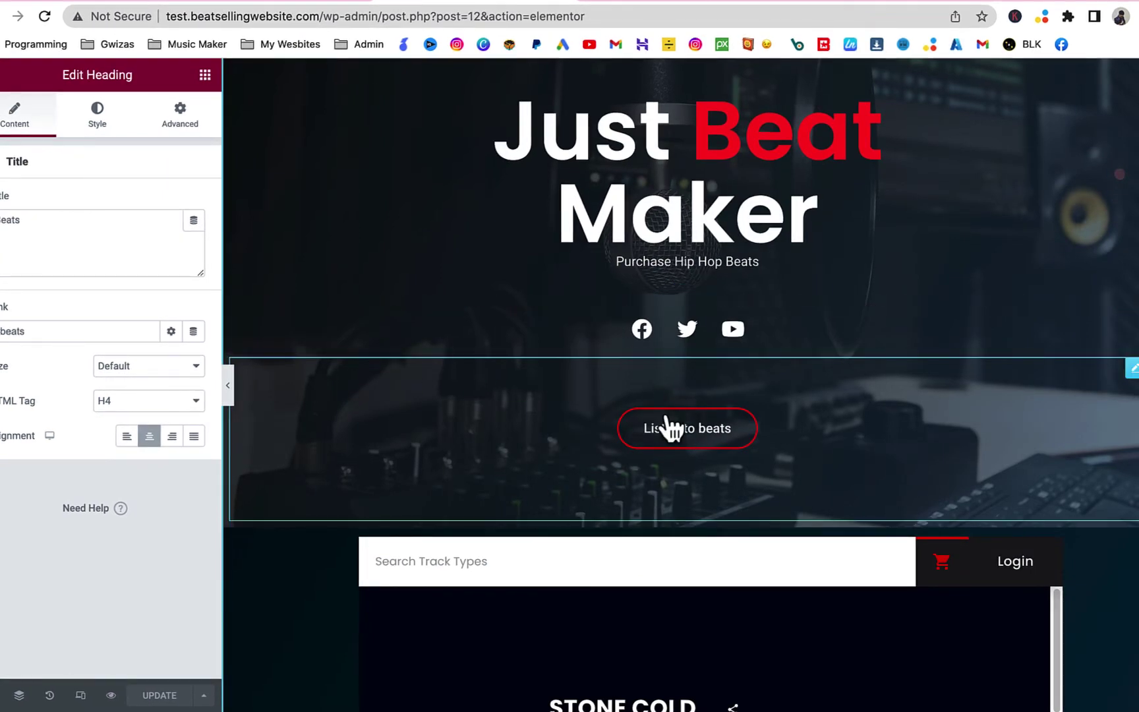
pyautogui.scroll(3, 710, 274)
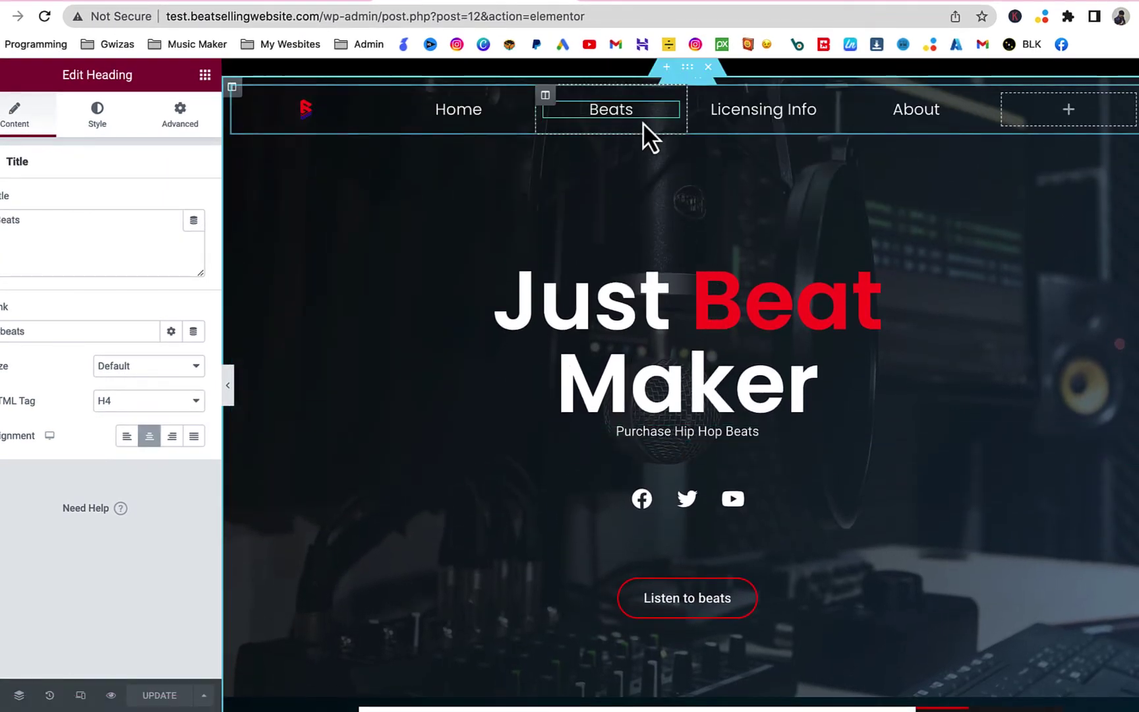
pyautogui.scroll(-10, 724, 559)
pyautogui.scroll(4, 895, 623)
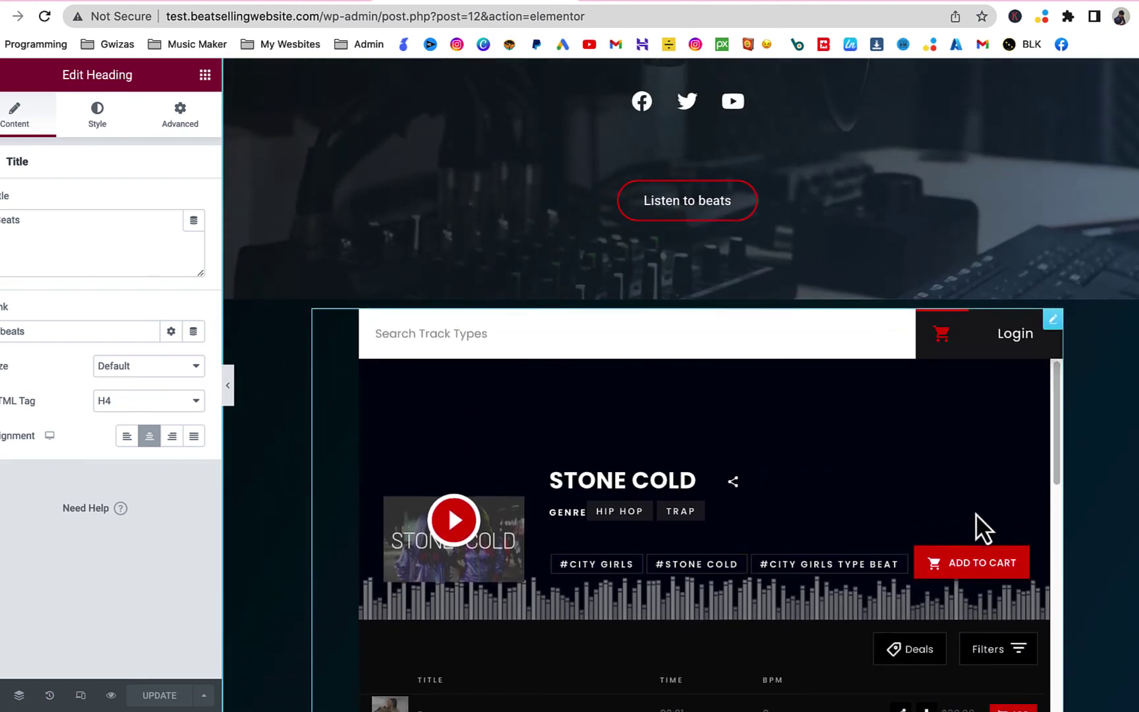
# Check the BeatStars player widget's Advanced settings for the CSS ID 'beats'.
pyautogui.click(1053, 323)
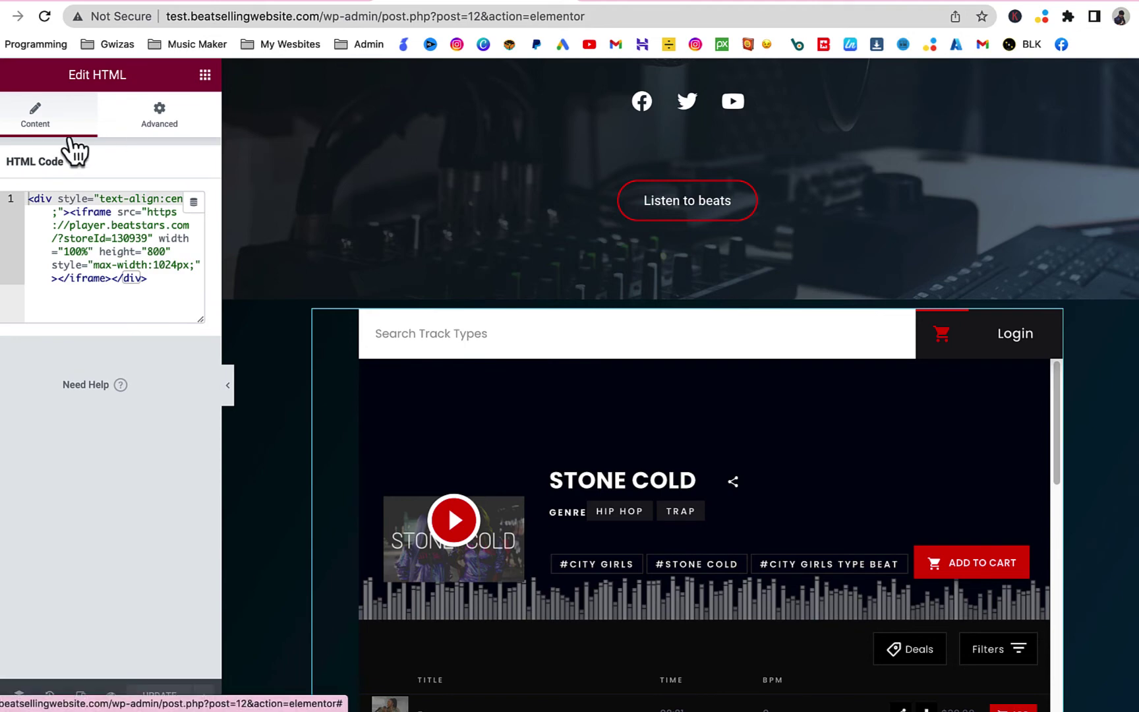
pyautogui.click(168, 134)
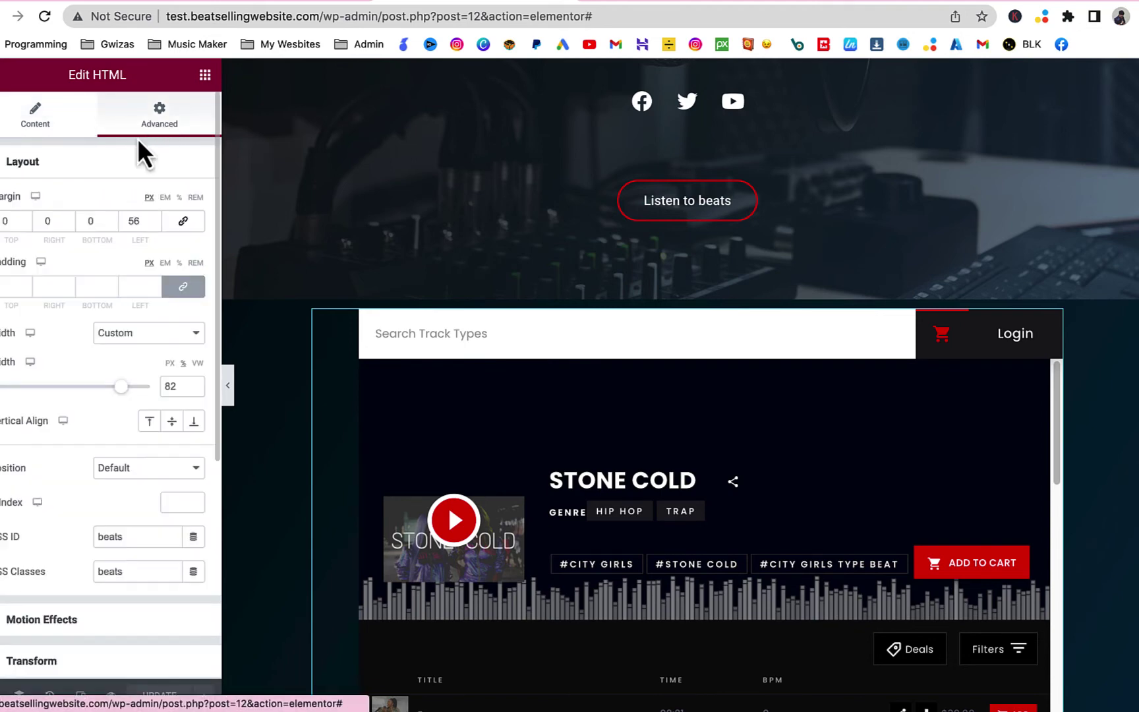
pyautogui.scroll(-5, 68, 297)
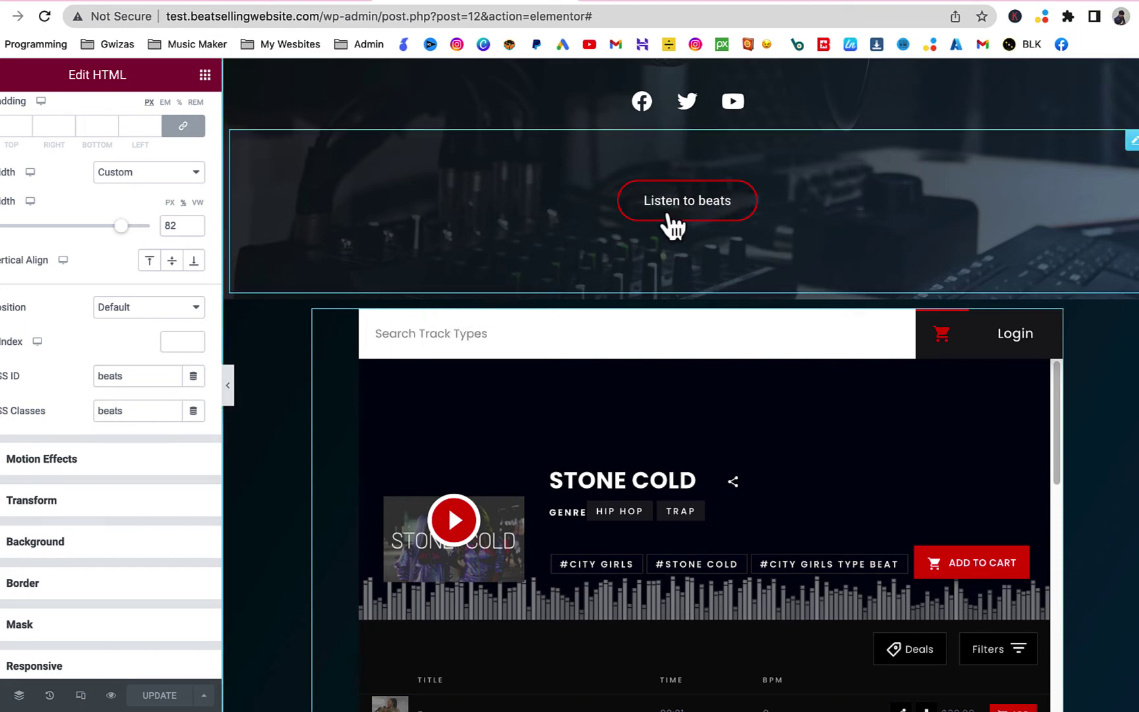
# Inspect the Listen to beats button's link and select its beats anchor text.
pyautogui.click(742, 211)
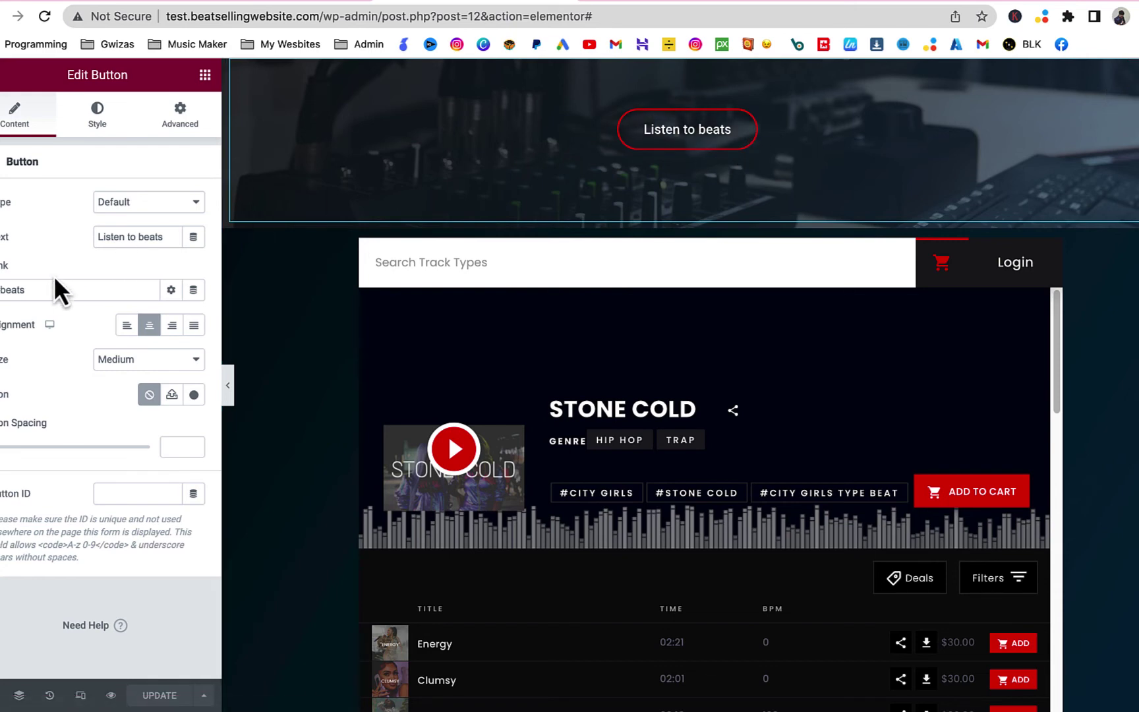
pyautogui.click(29, 291)
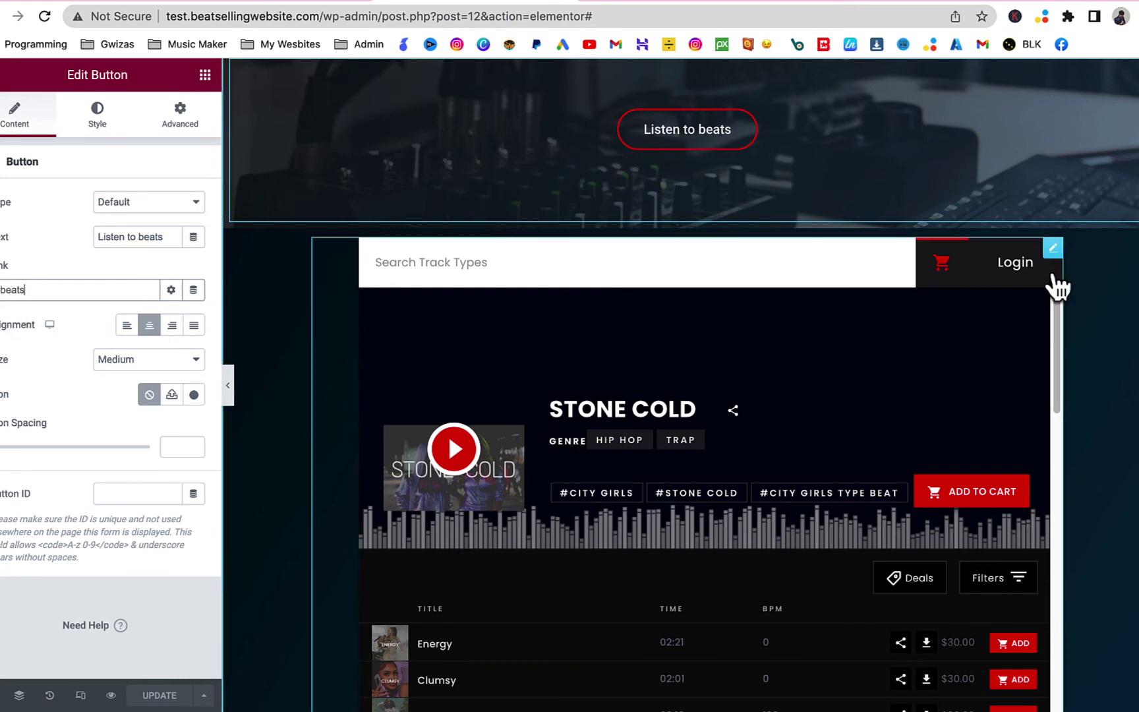
pyautogui.click(1051, 262)
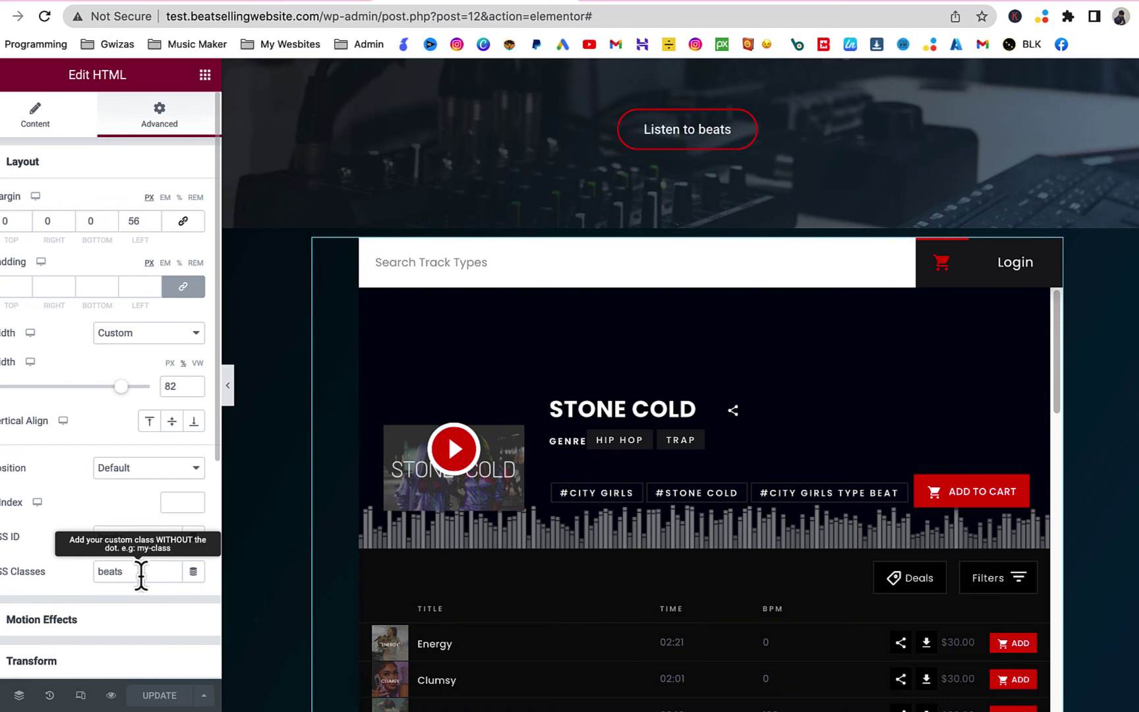
pyautogui.click(735, 149)
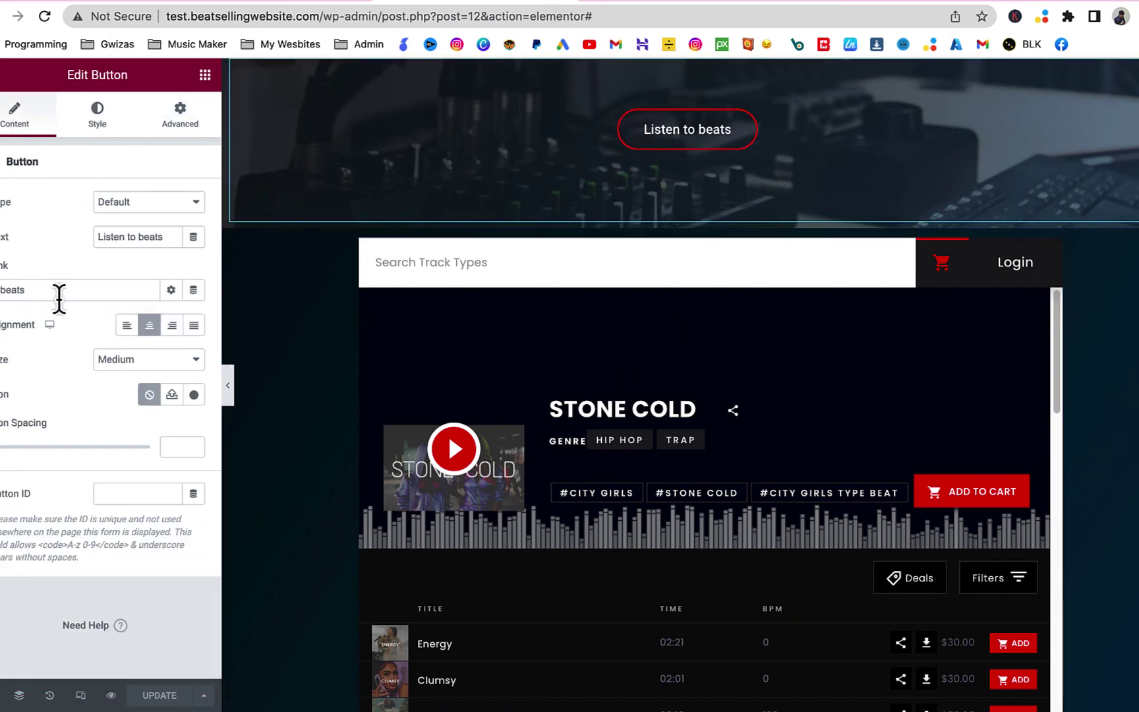
pyautogui.moveTo(42, 297); pyautogui.dragTo(6, 296)
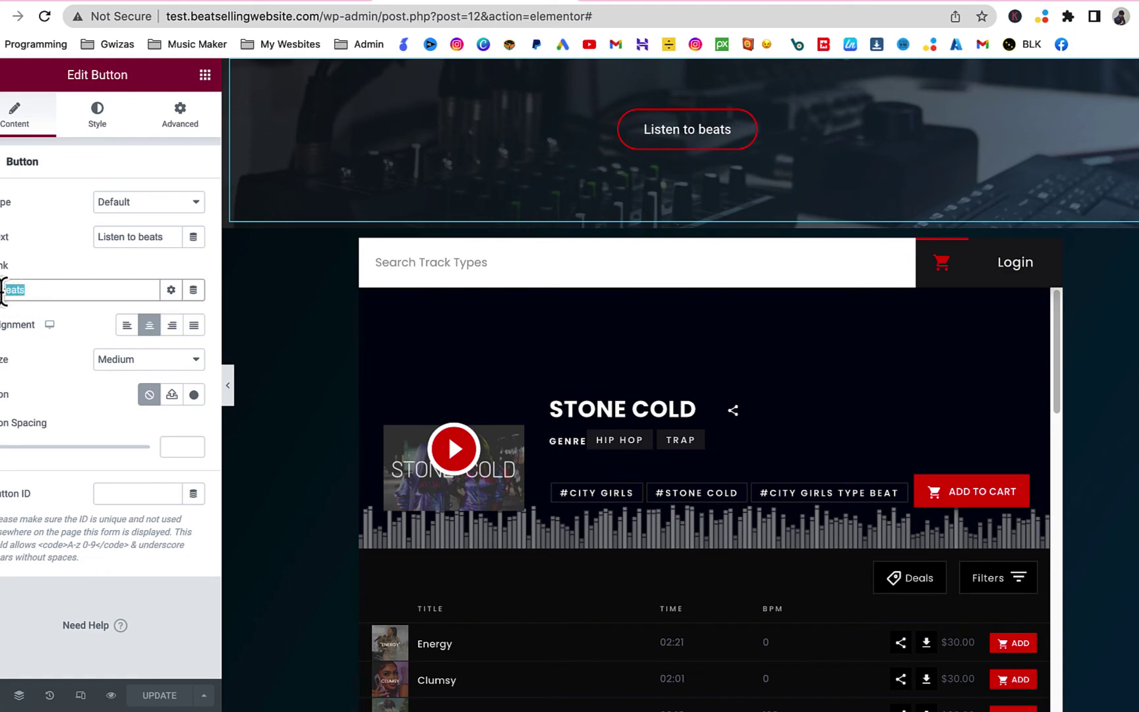
pyautogui.scroll(-6, 394, 386)
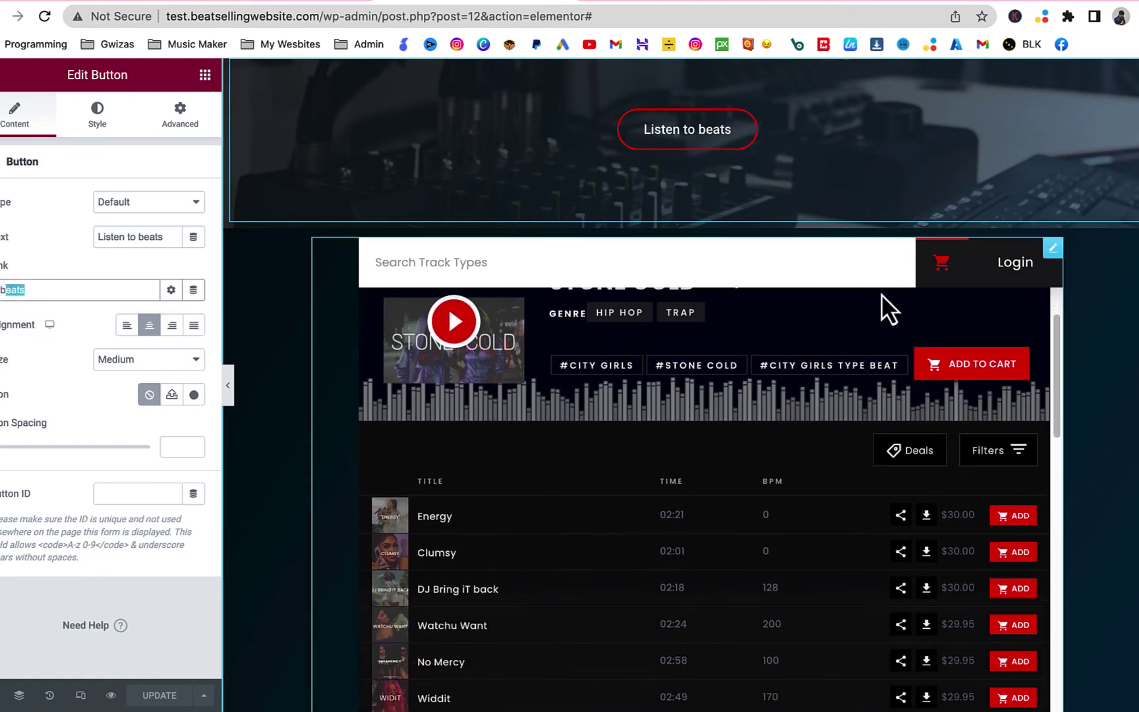
pyautogui.scroll(-10, 1105, 346)
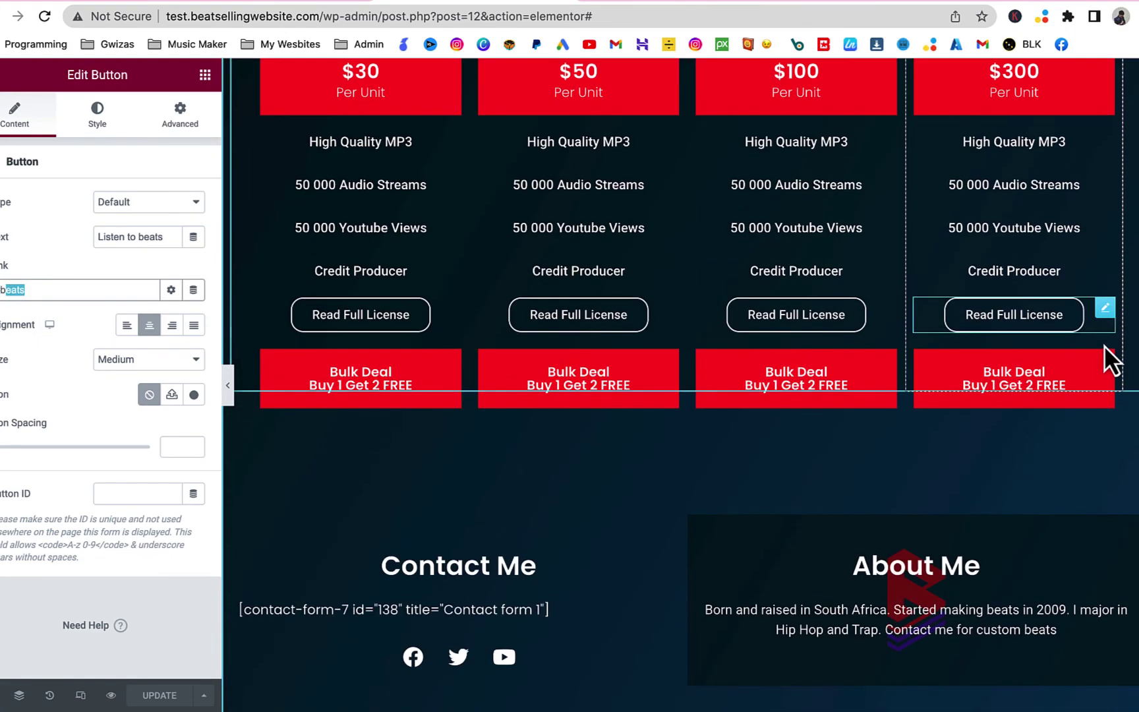
pyautogui.scroll(1, 1104, 346)
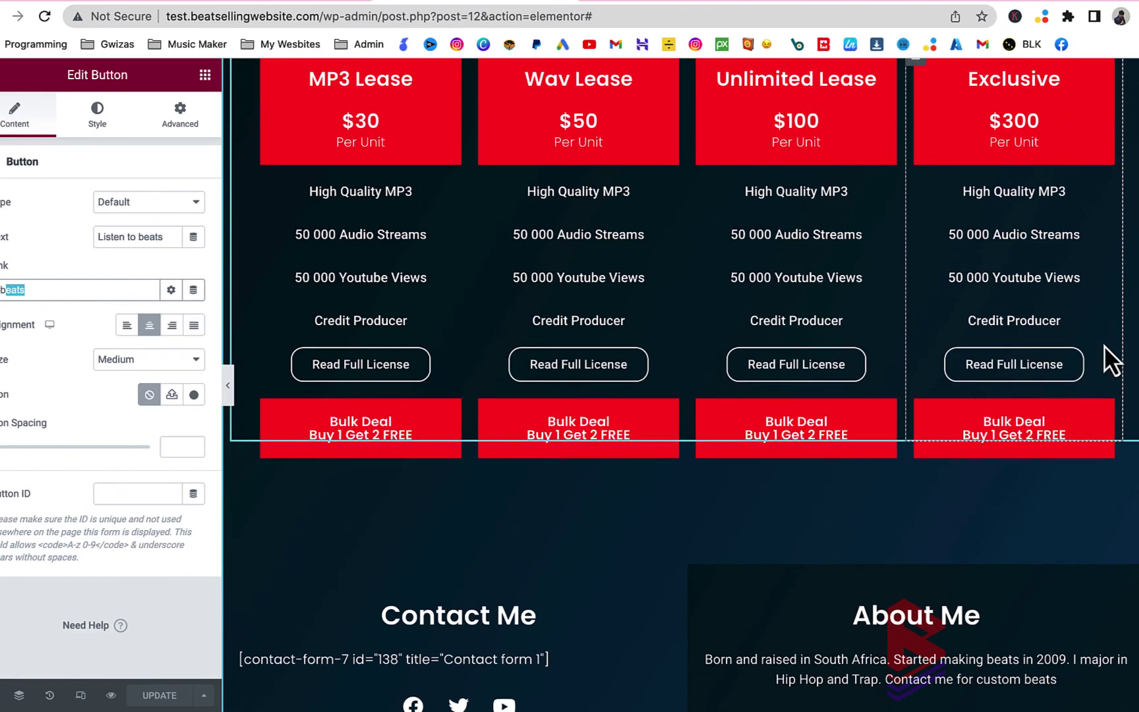
pyautogui.scroll(15, 1104, 346)
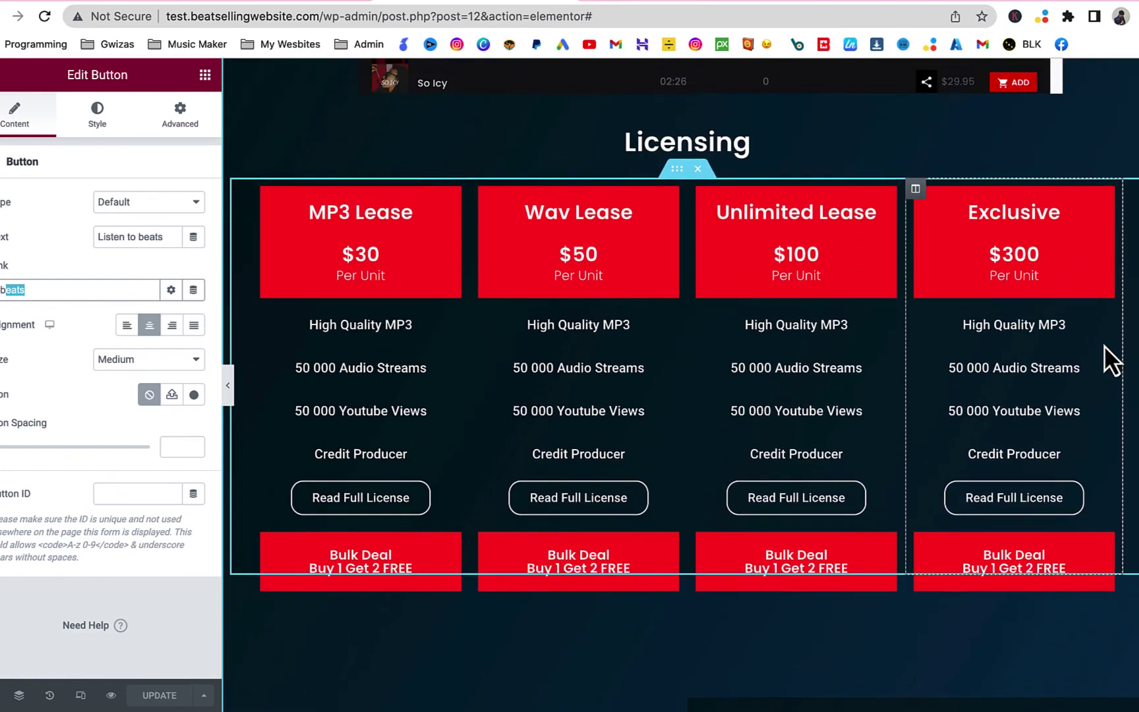
# Open the top-nav Beats heading's settings, confirm its beats anchor link, and return to the page top.
pyautogui.scroll(3, 1104, 345)
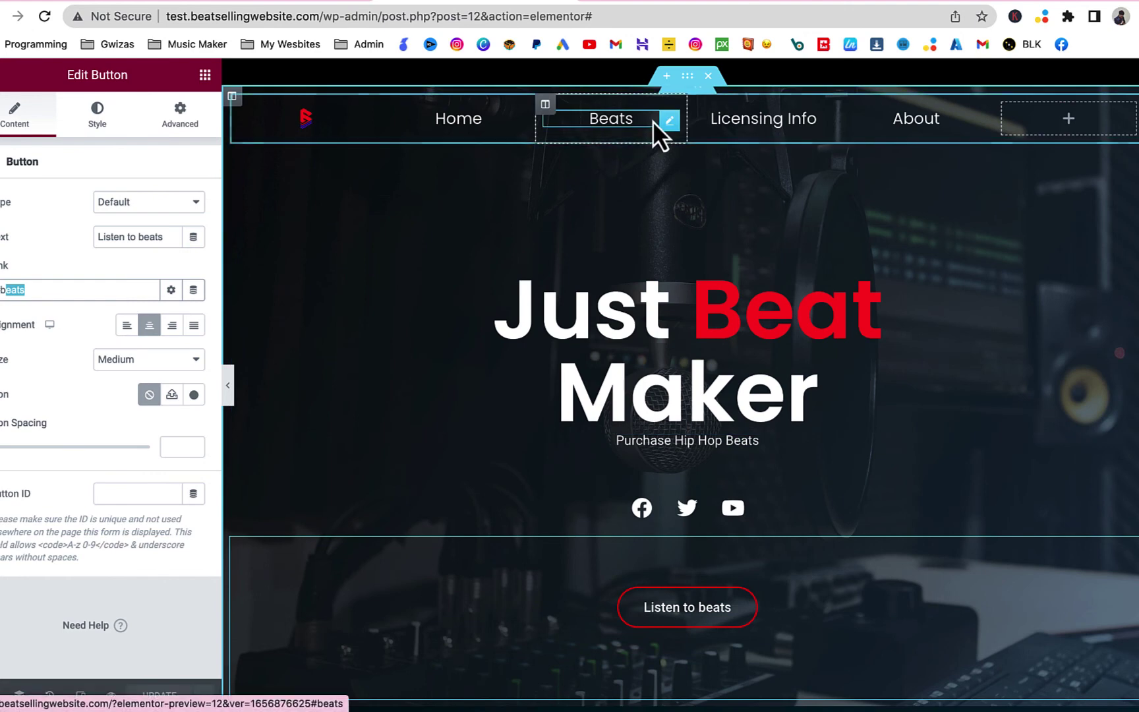
pyautogui.click(669, 129)
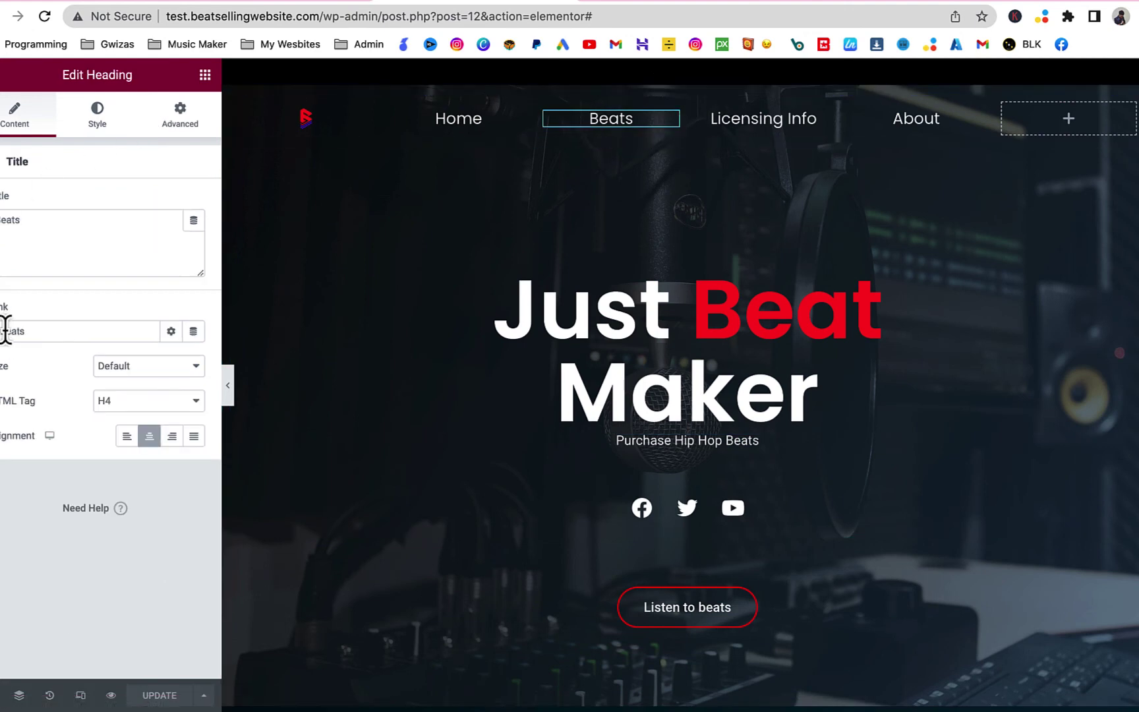
pyautogui.scroll(-20, 342, 206)
pyautogui.scroll(1, 343, 206)
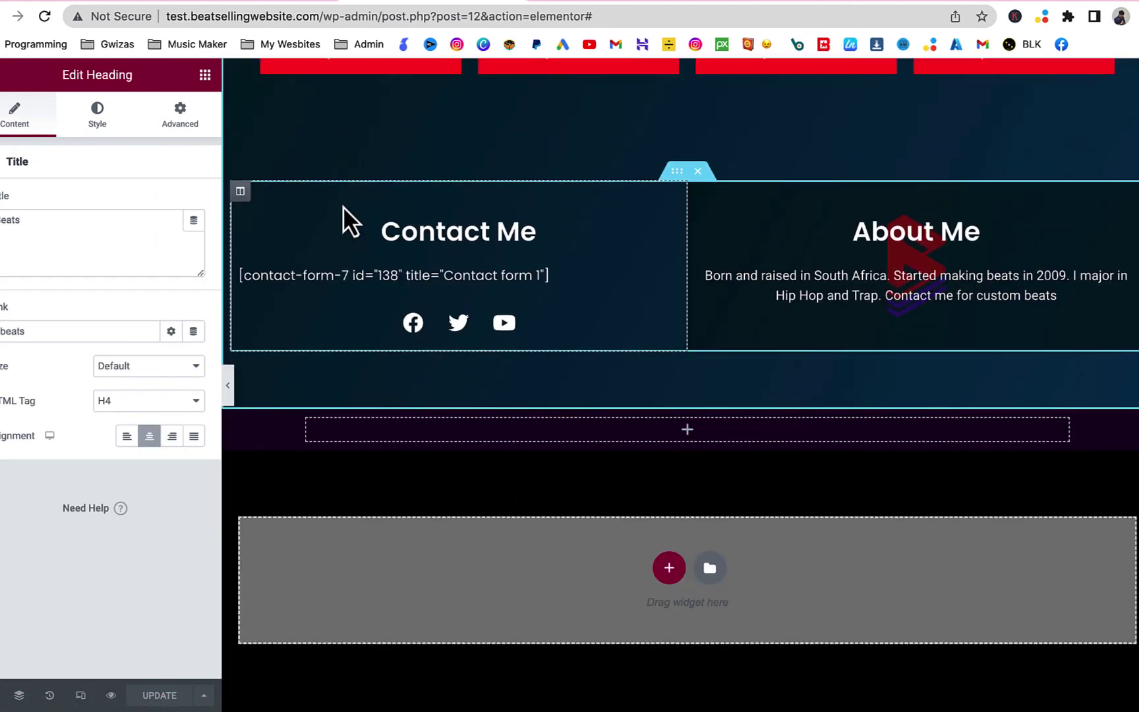
pyautogui.scroll(6, 343, 206)
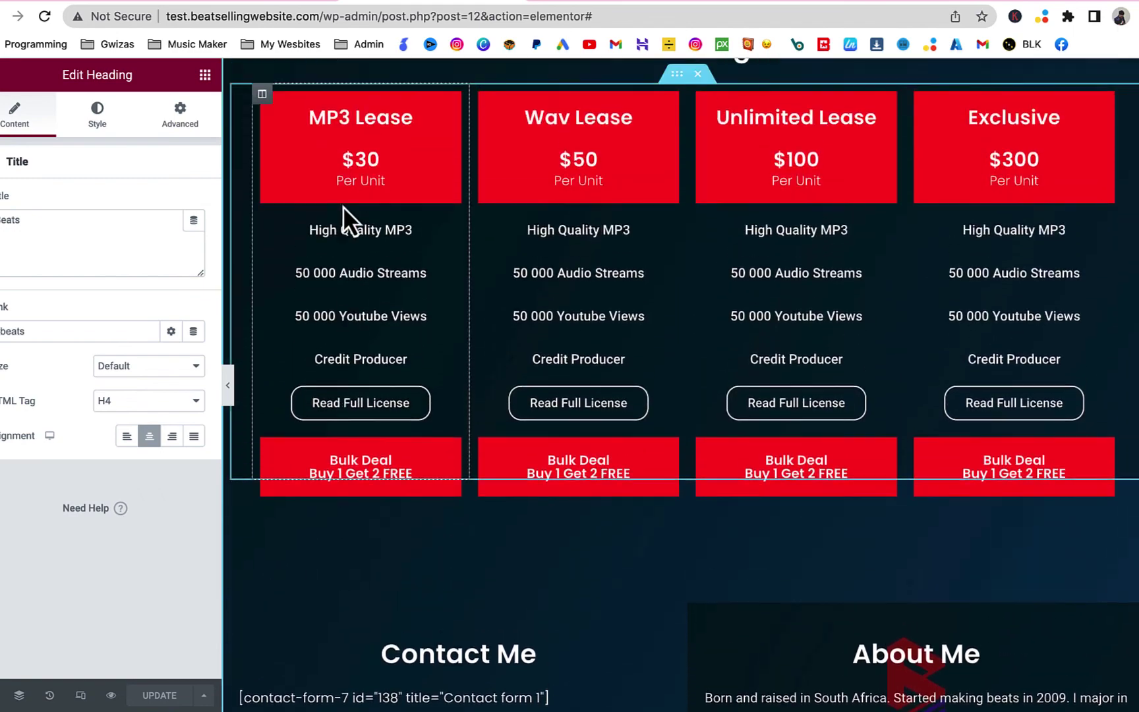
pyautogui.scroll(20, 343, 205)
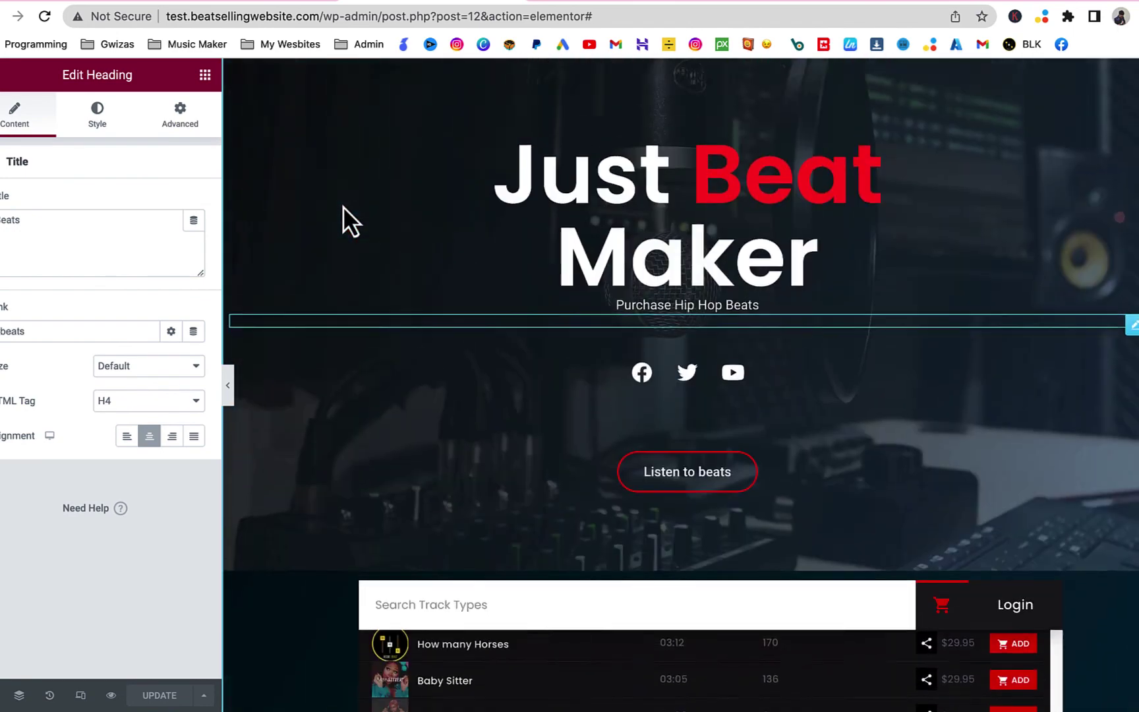
pyautogui.scroll(3, 343, 205)
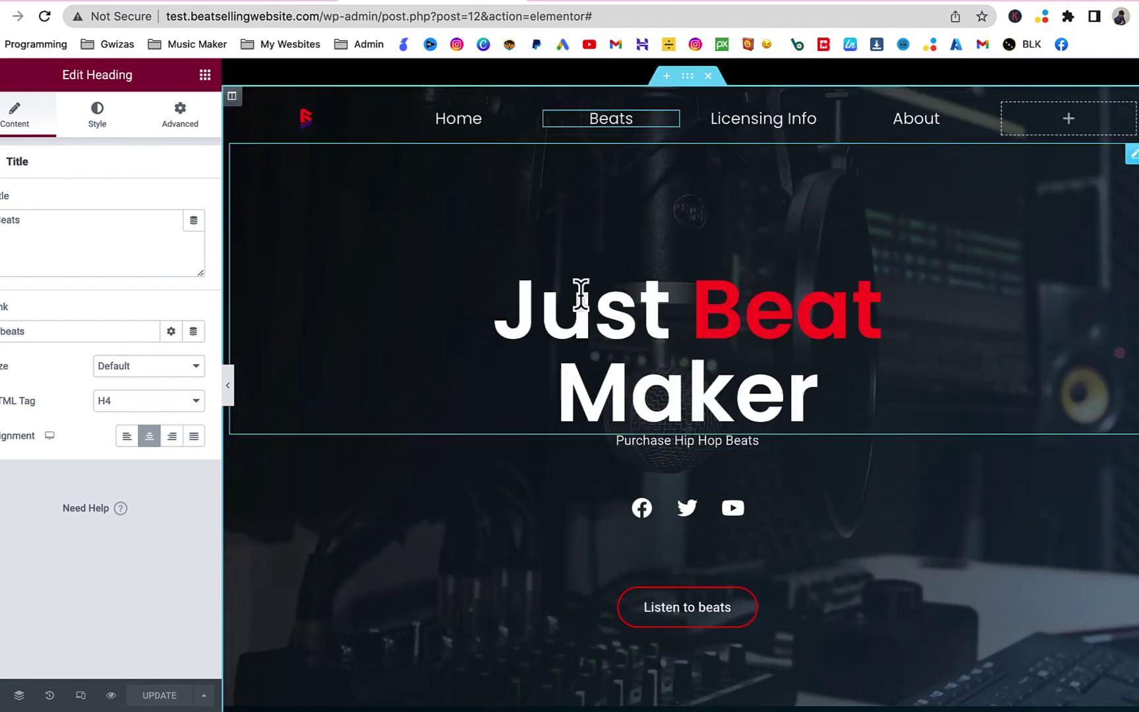